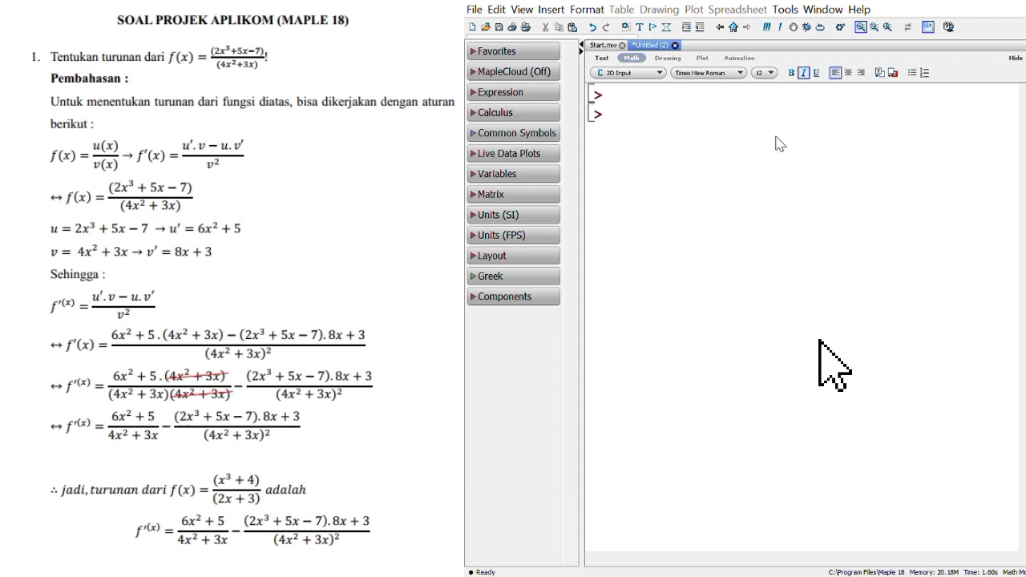
Step: Begin a function definition at the first prompt with f := x→
text(()
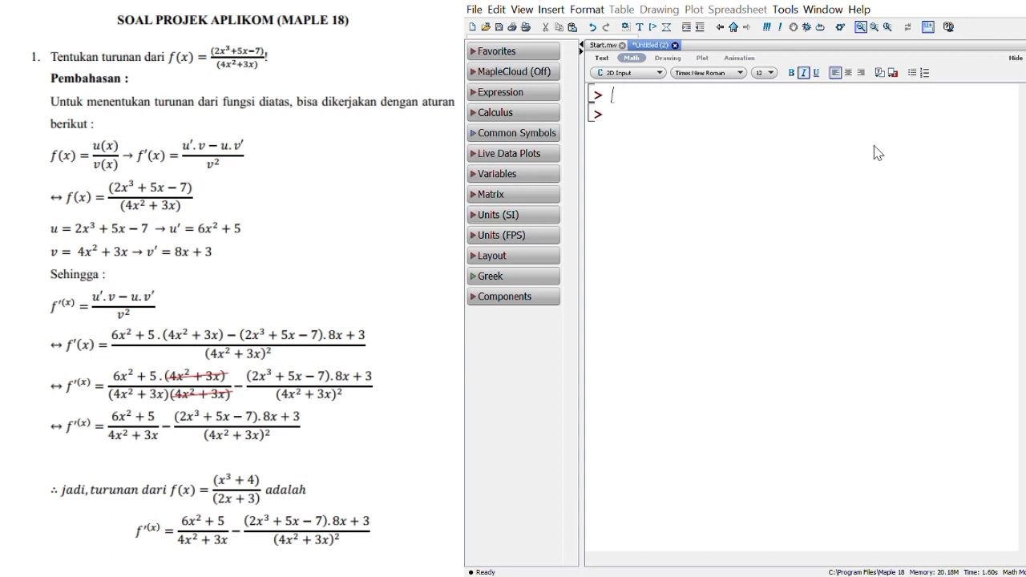
key(BackSpace)
text(f)
text(:)
text(=)
text(x)
text(-)
text(>)
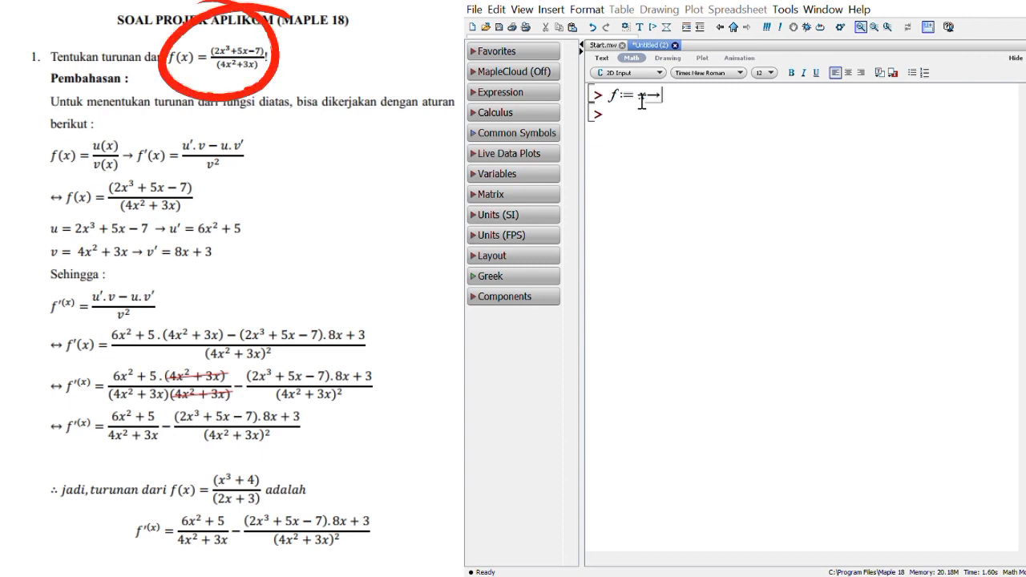
Step: Insert a fraction template after the arrow and enter 2x^3 + 5x − 7 as its numerator
click(527, 96)
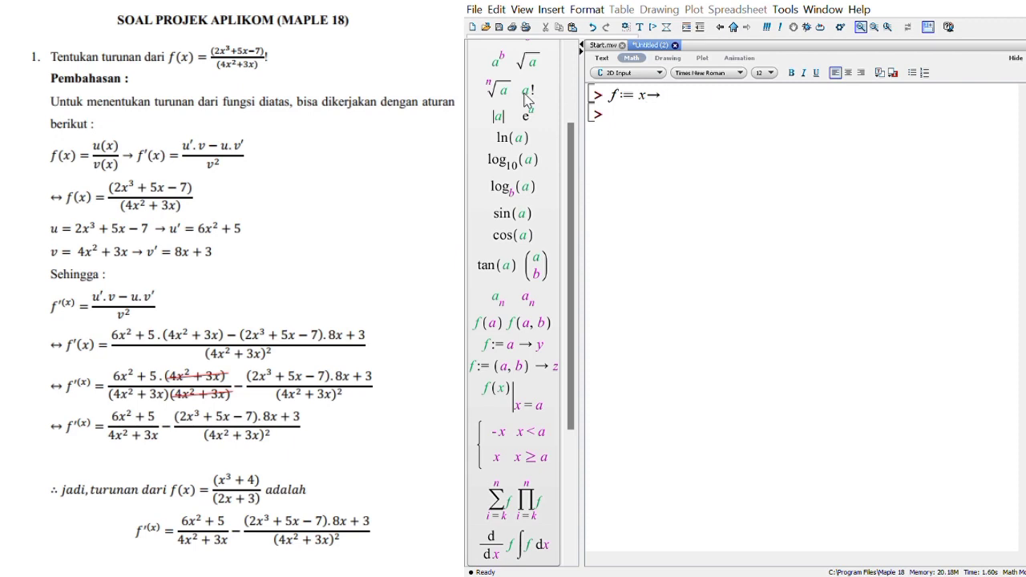
drag(570, 217, 572, 148)
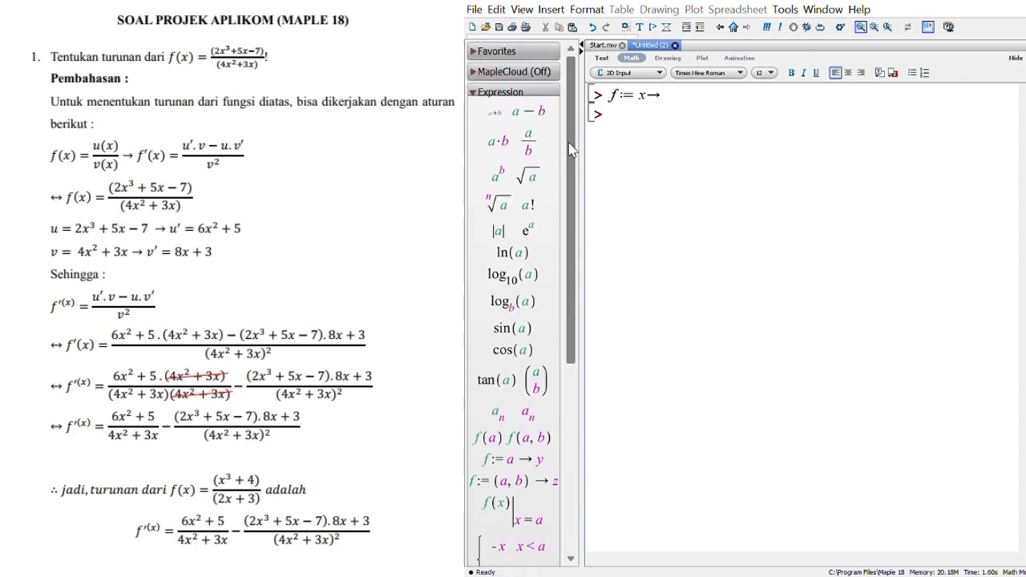
click(528, 141)
click(686, 105)
key(BackSpace)
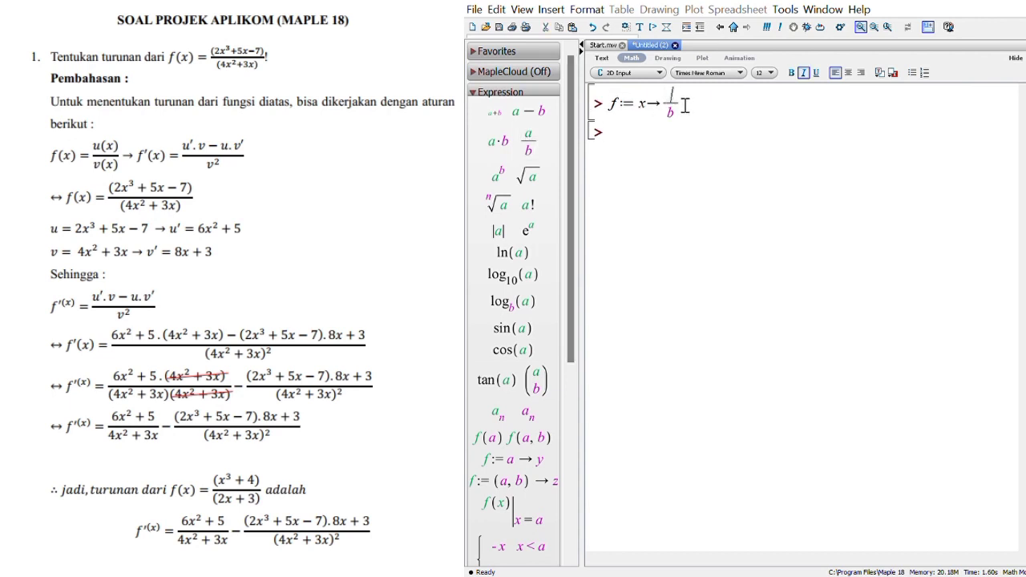
text(2 x^3)
key(Right)
text(+)
text(5x-7)
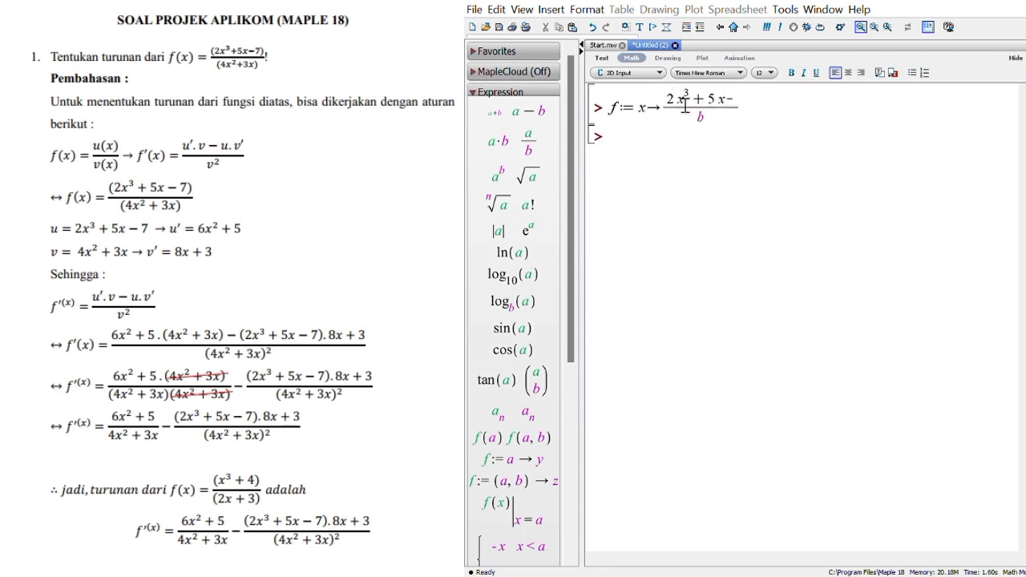
Step: Enter 4x^2 + 3x as the fraction's denominator and execute the definition of f
click(722, 128)
key(BackSpace)
text(4x^2)
key(Right)
text(+3x)
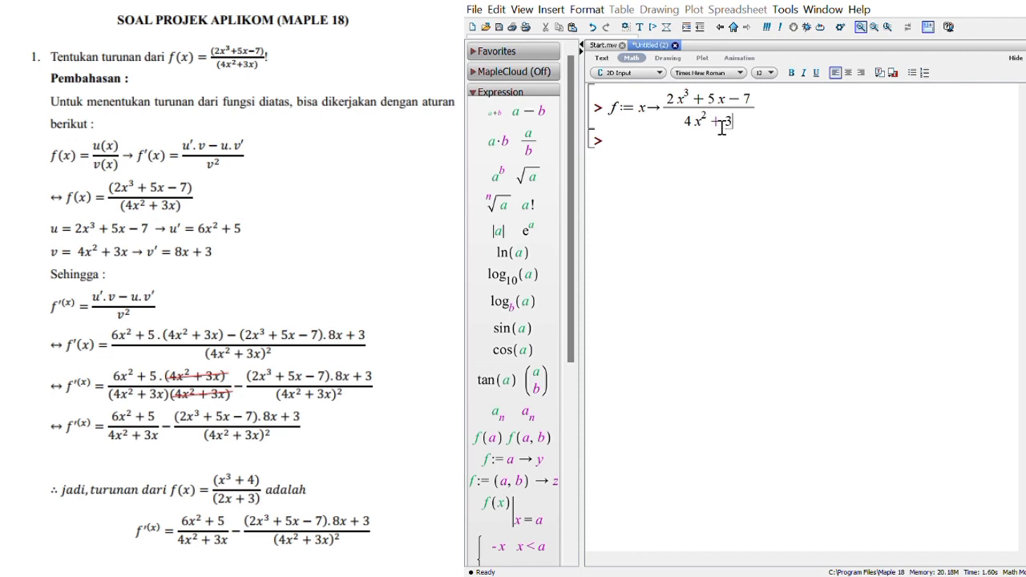
click(779, 118)
key(Return)
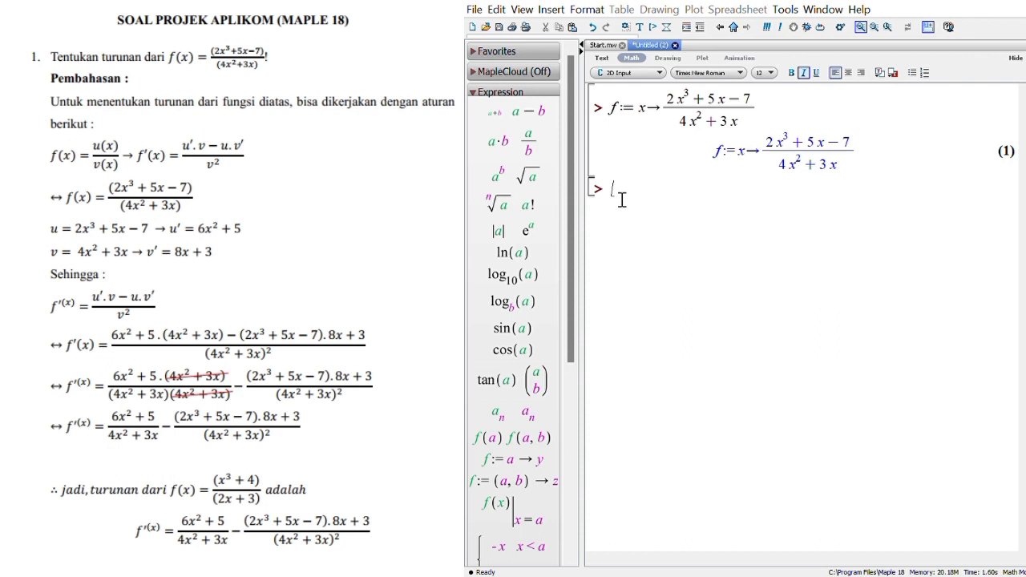
Step: Display the unevaluated derivative of f by executing Diff(f(x), x);
text(Diff(f(x), x);)
key(Return)
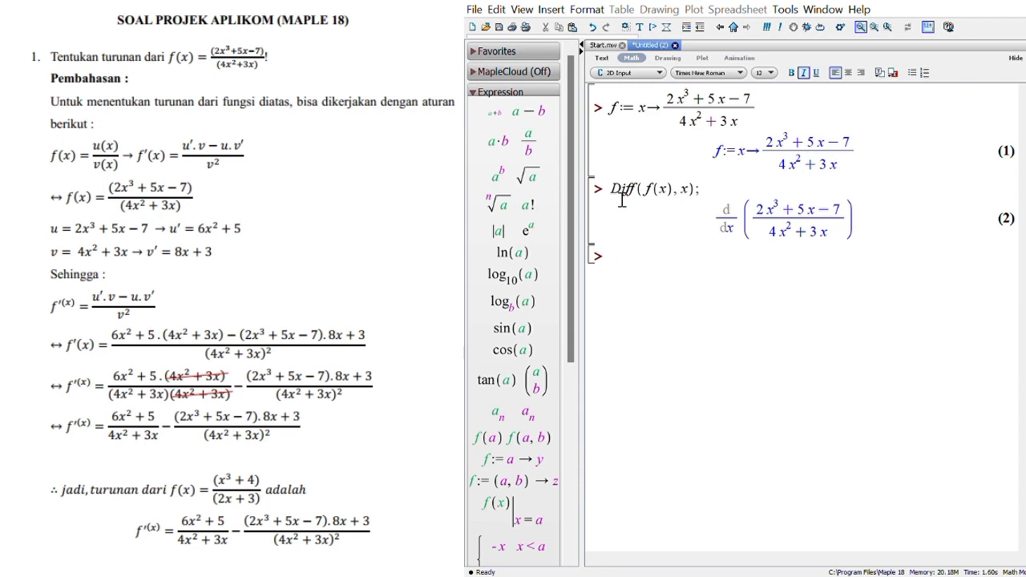
Step: Compute the derivative of f by executing diff(f(x), x);
text(diff)
text((f()
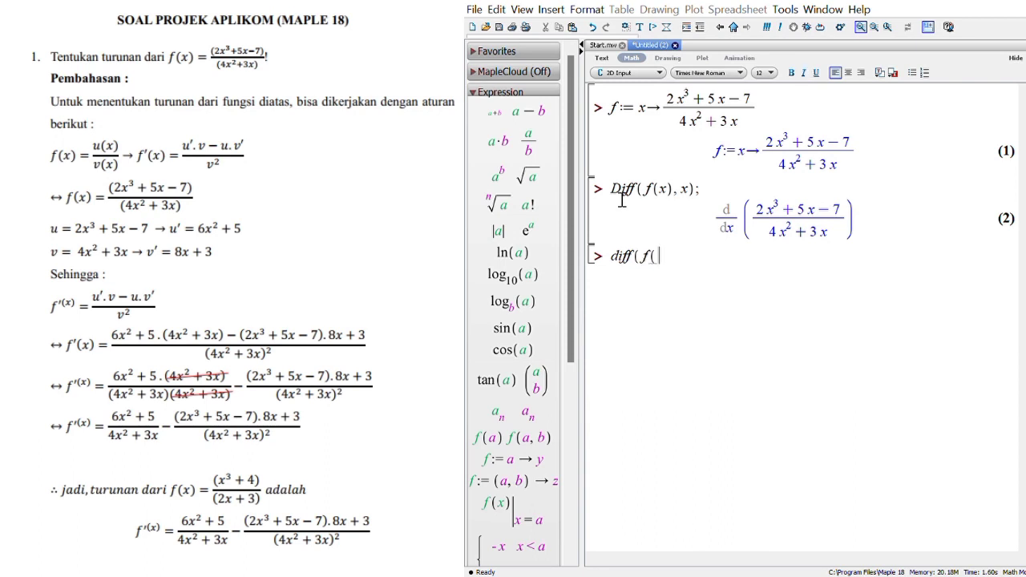
text(x), x);)
key(Return)
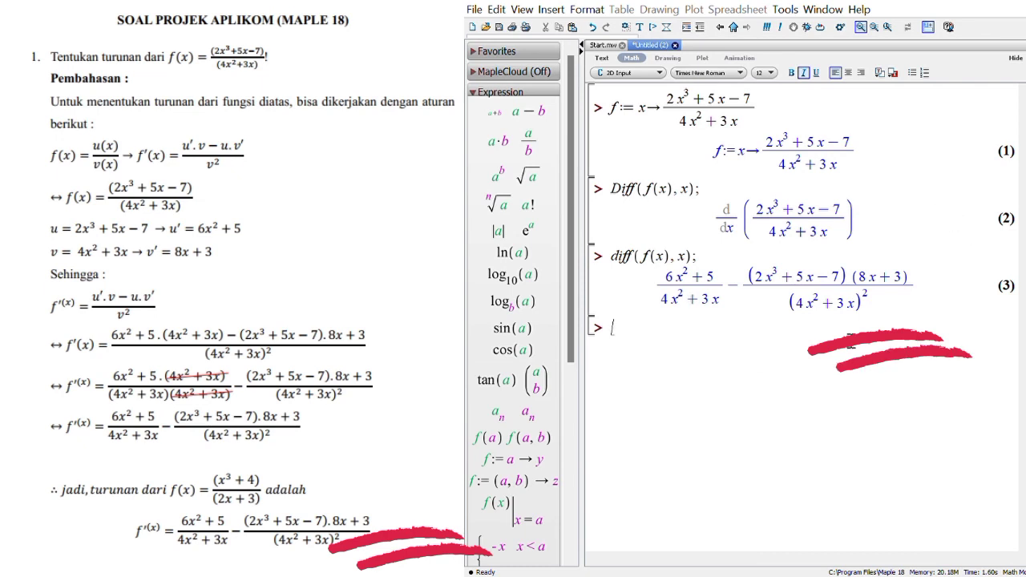
Step: Add and execute the separator line "lanjut soal integral" for the integral problem
text(la)
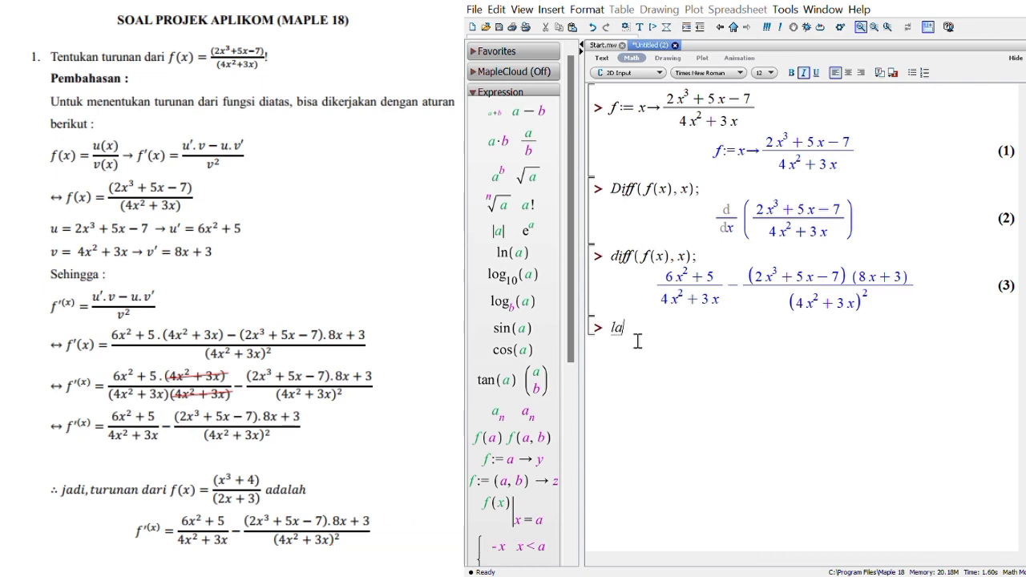
text(njut soal integ)
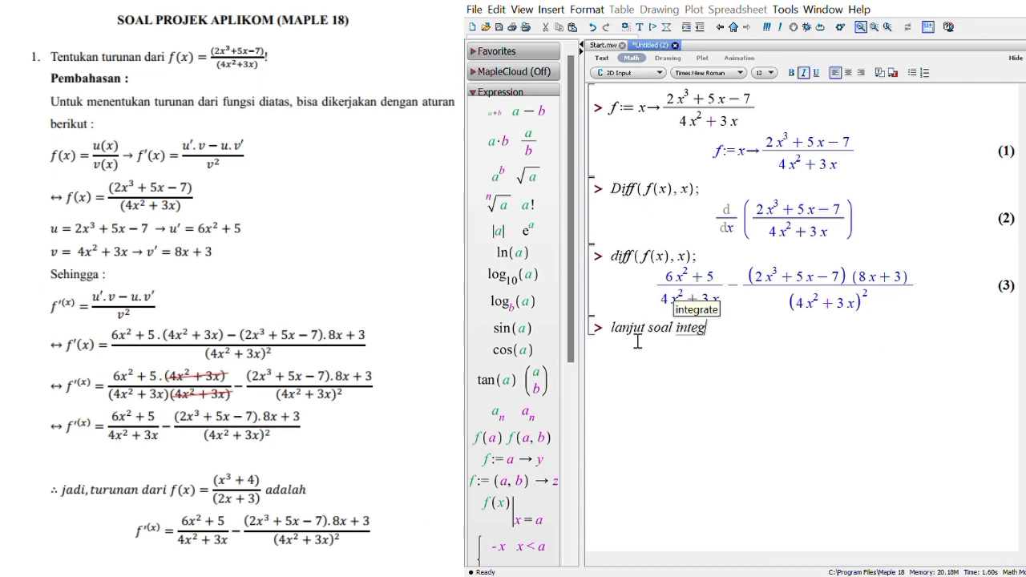
text(ral)
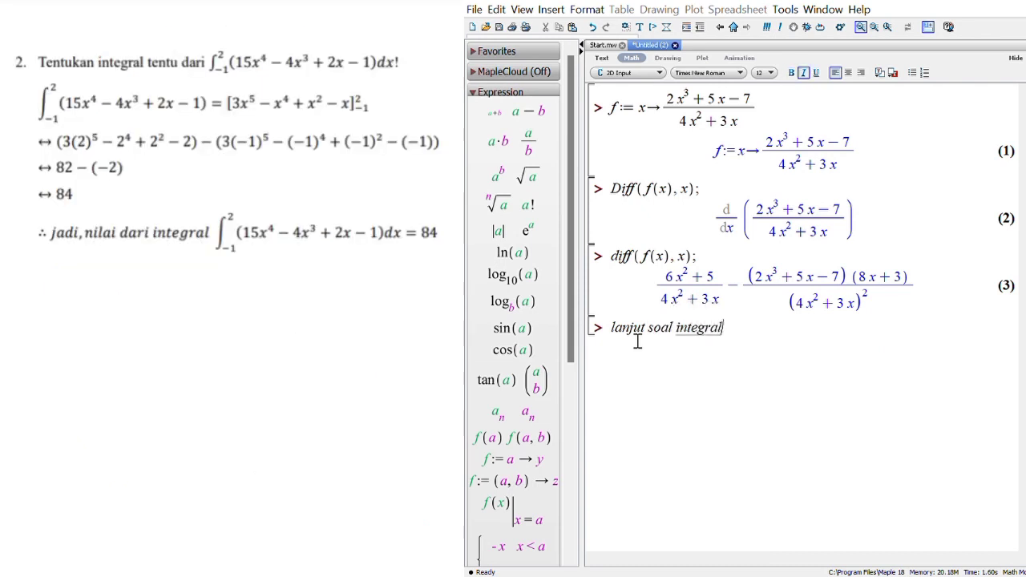
key(Return)
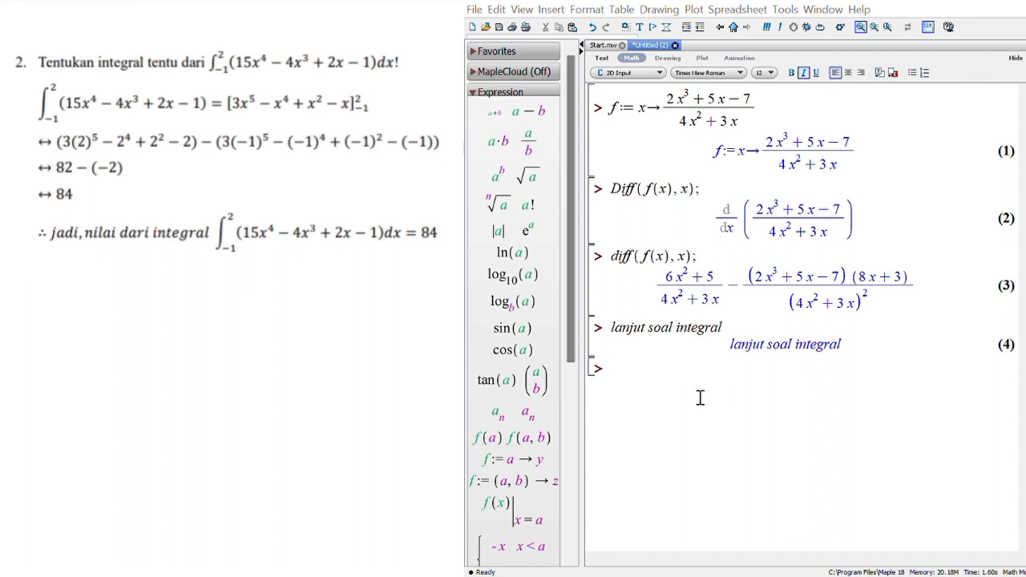
Step: Redefine the function as f := x→15x^4 − 4x^3 + 2x − 1 and execute it
click(638, 382)
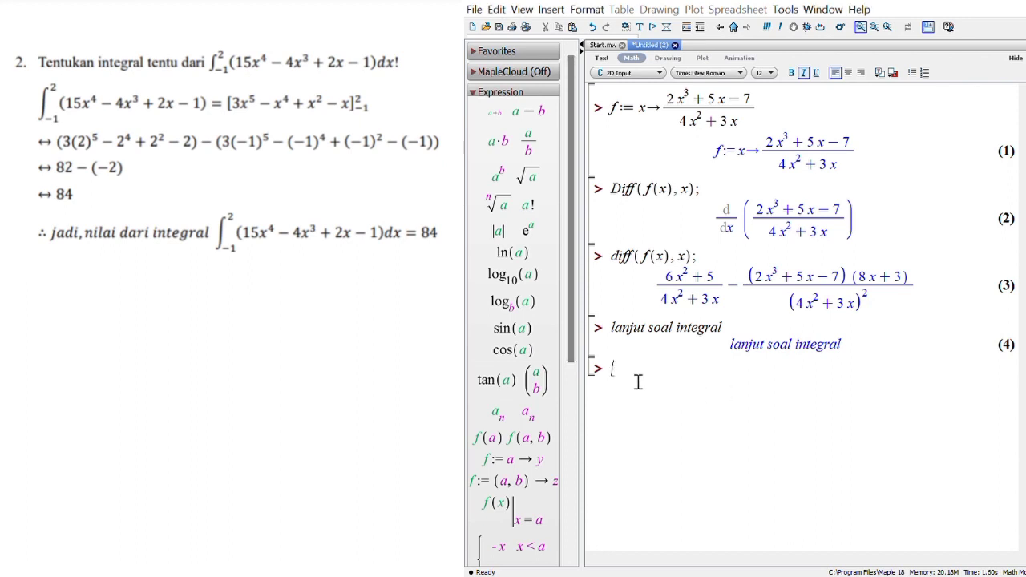
text(f)
text(:=)
text(x-)
text(>)
text(15x^4)
key(Right)
text(-4x)
text(^3)
key(Right)
text(+2x-)
text(1)
key(Return)
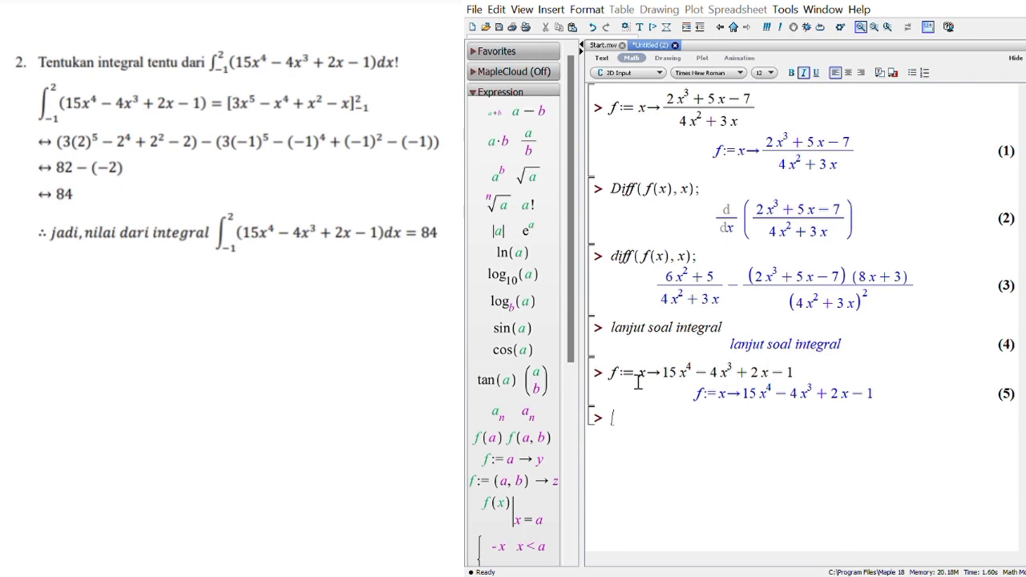
Step: Write the inert definite integral Int(f(x), x=-1..2) at the new prompt
text(Int( f(x), x =)
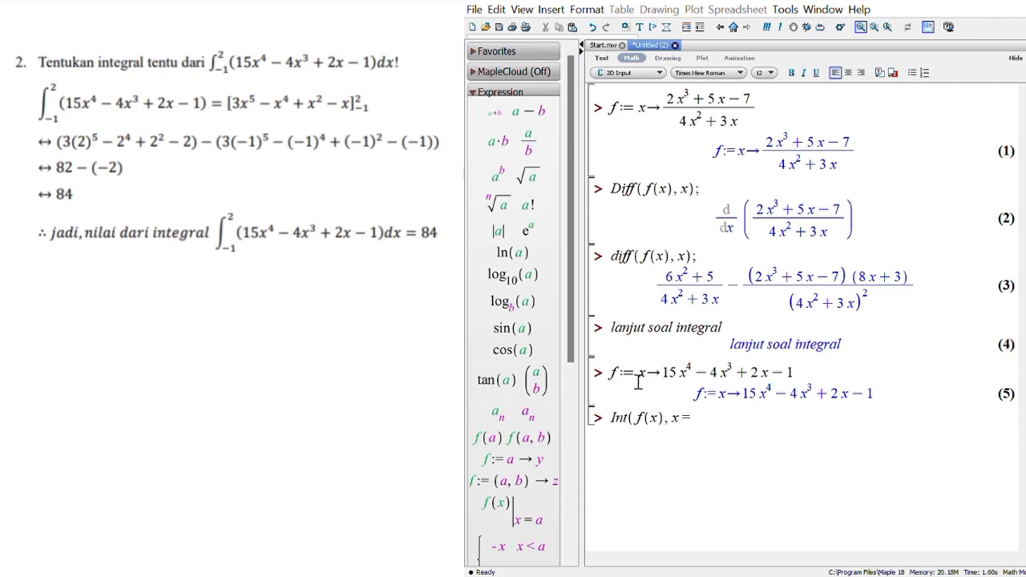
text(-1 ..2) = int( )
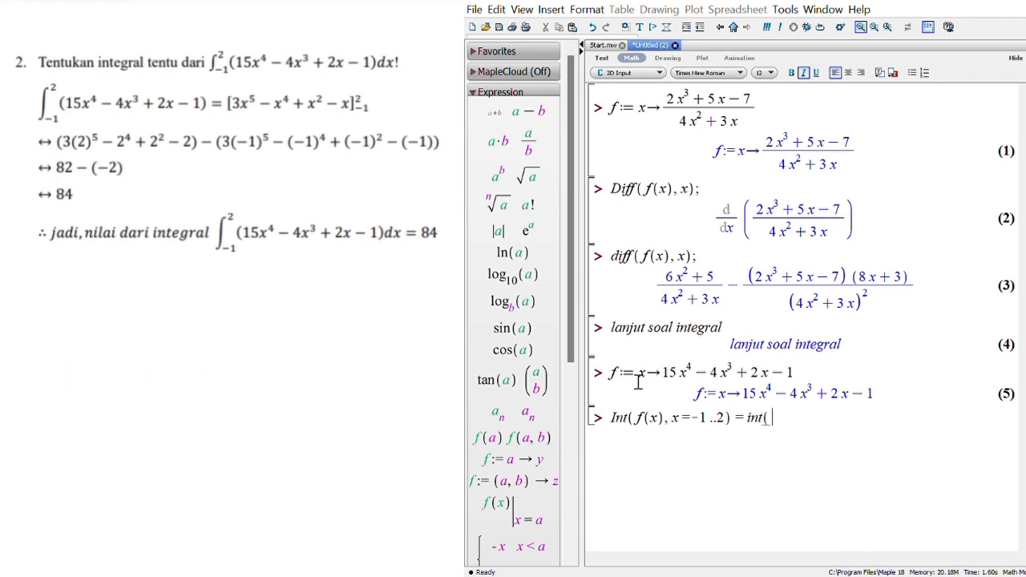
text(f(x), x =)
Step: Equate the inert integral to int(f(x), x=-1..2); and execute the line
text(-1 ..2)
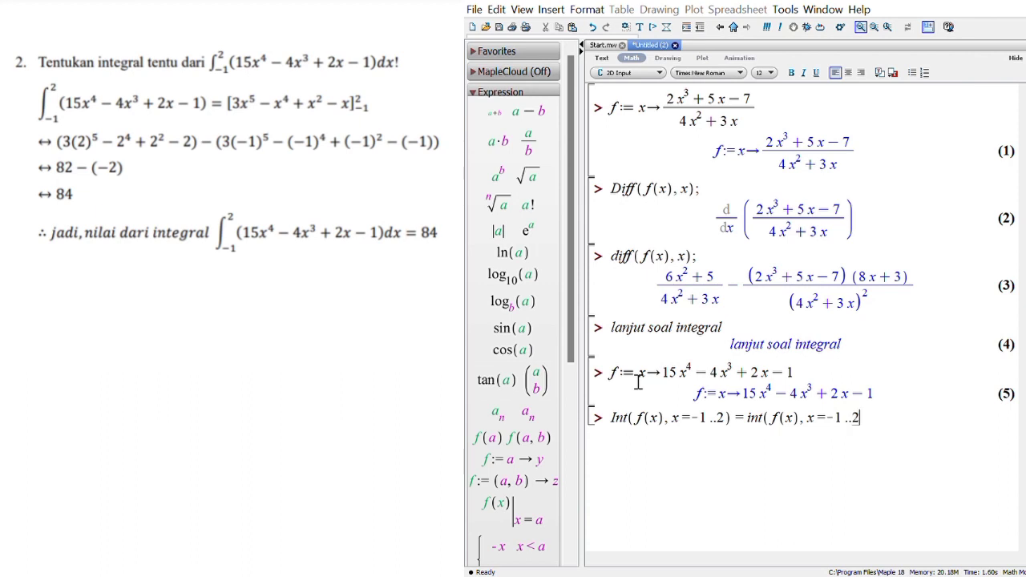
text();)
key(Return)
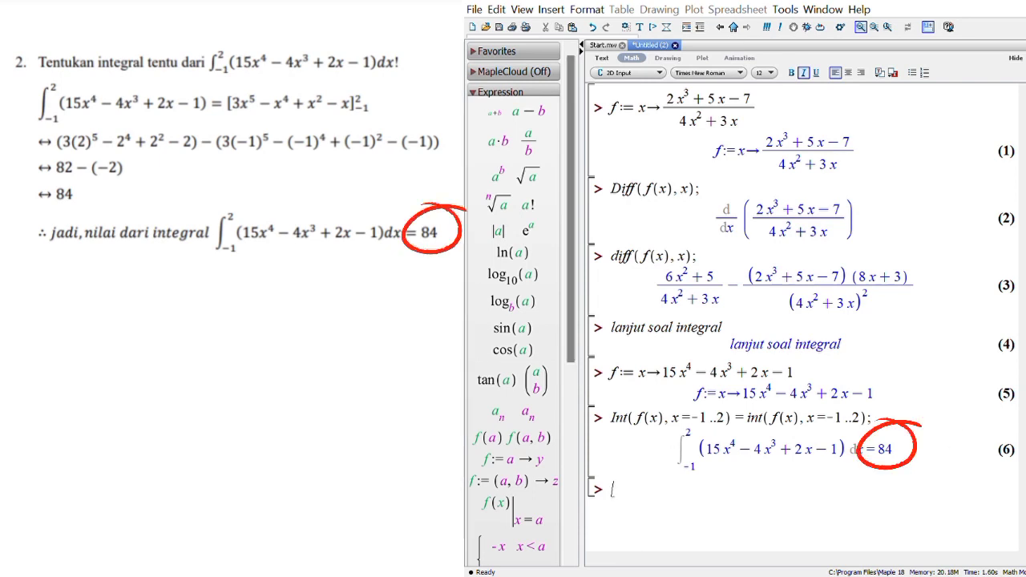
Step: Add and execute the separator line "lanjut soal matriks" for the matrix problem
text(anjut)
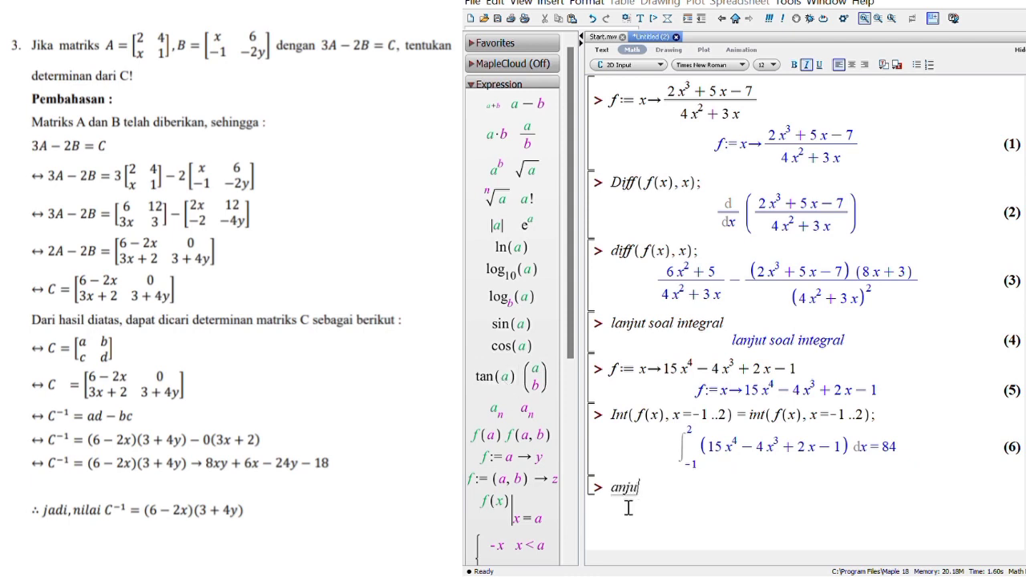
click(613, 496)
text(l)
click(676, 498)
text(soal marik)
key(BackSpace)
key(BackSpace)
key(BackSpace)
text(triks)
key(Return)
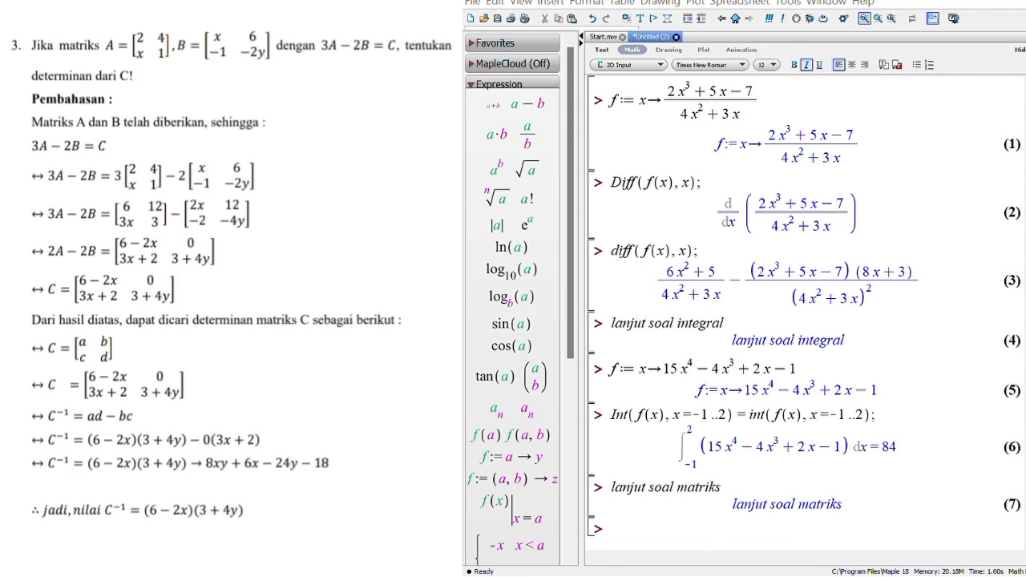
Step: Insert a 2×2 matrix template at the new prompt and assign it to A with A :=
click(477, 88)
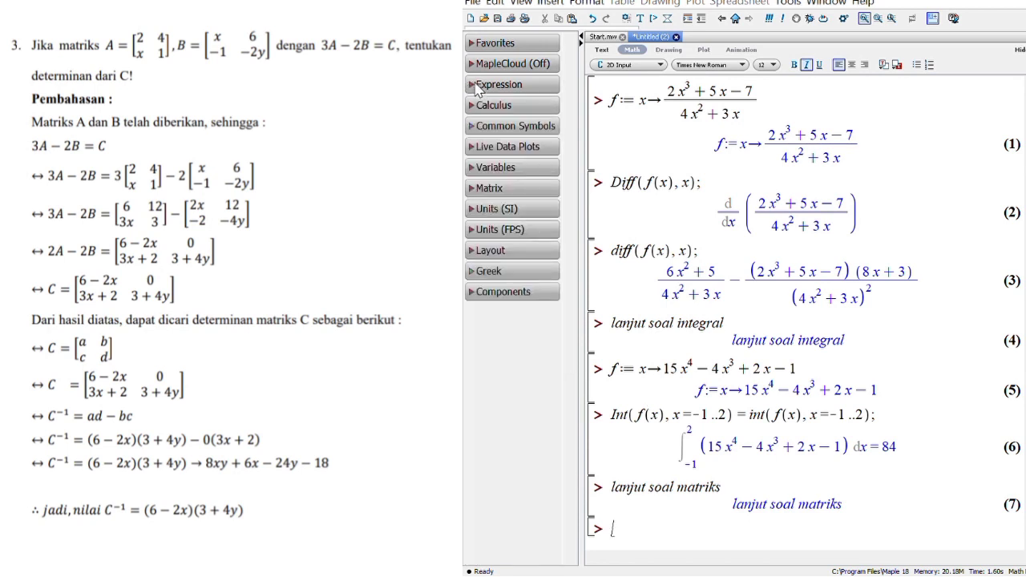
click(519, 189)
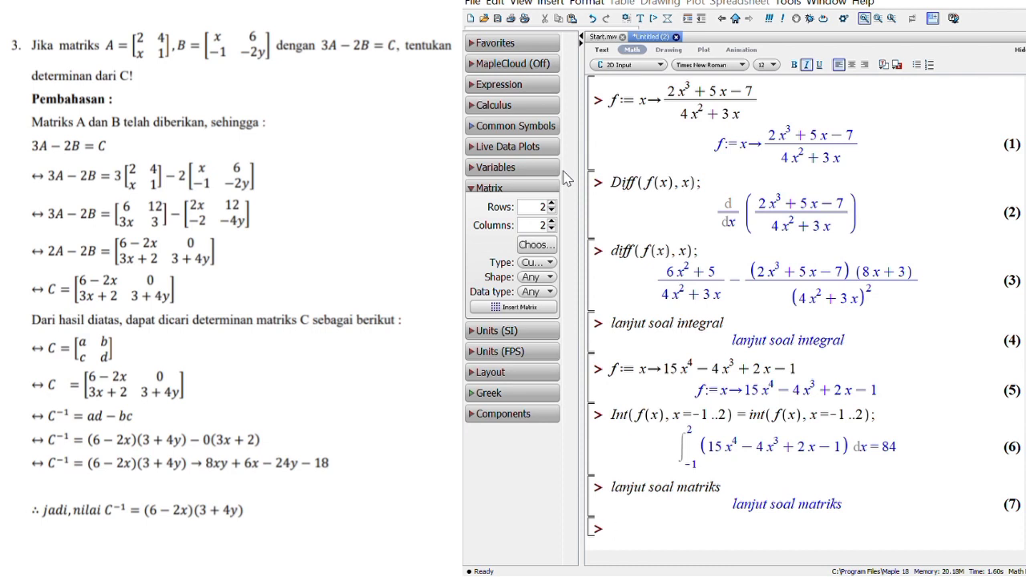
click(513, 307)
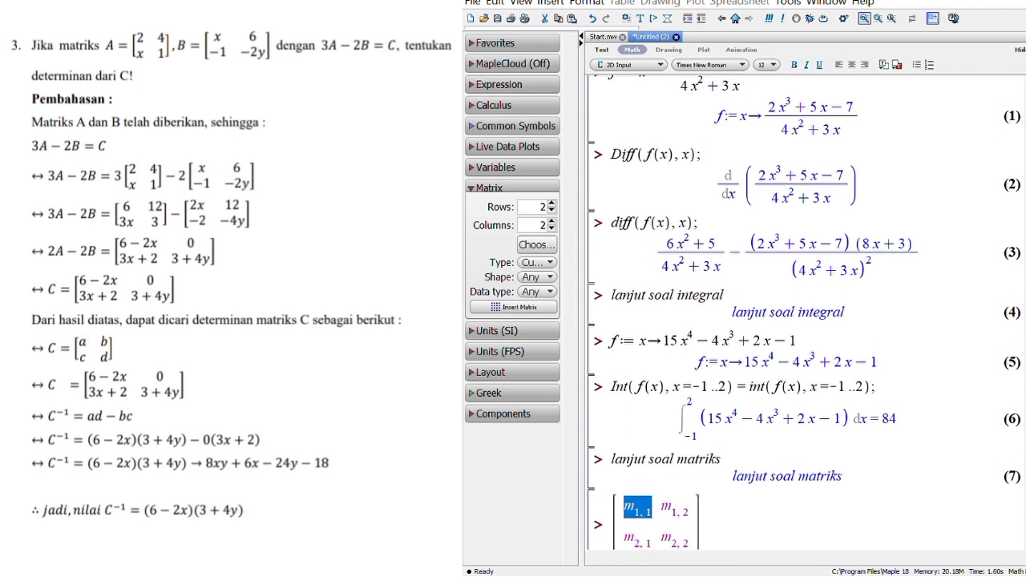
click(614, 529)
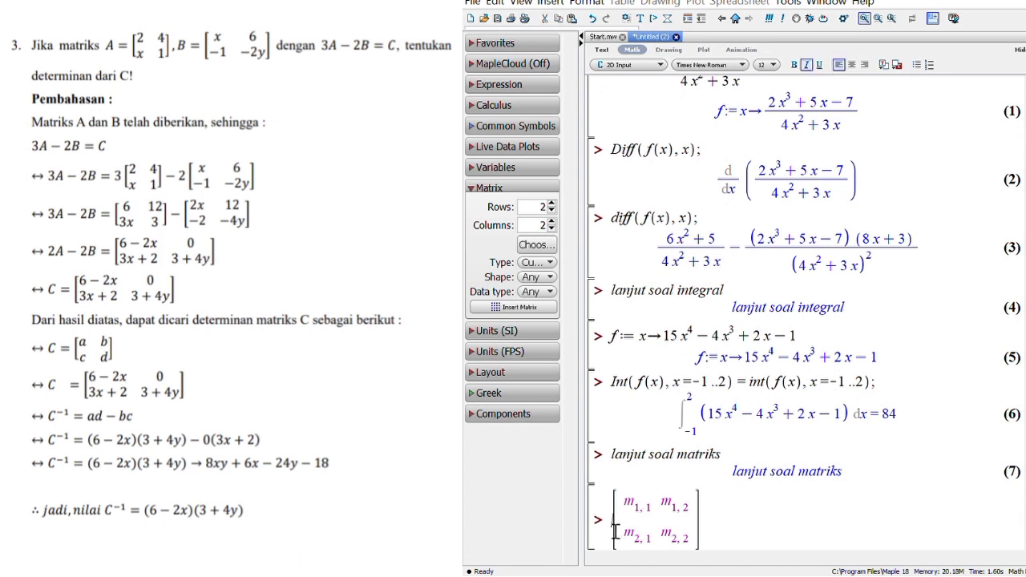
text(4)
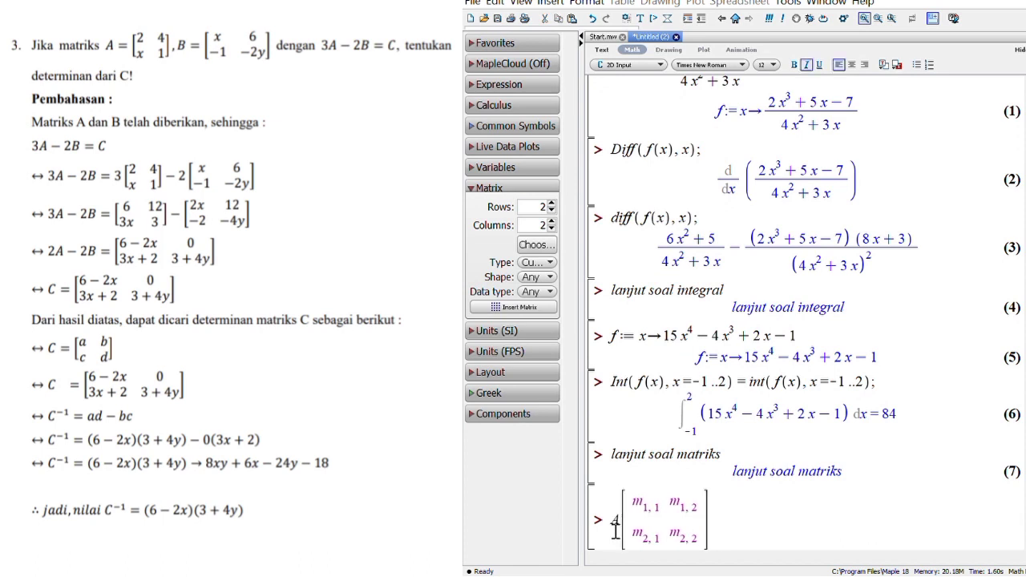
text(*=)
Step: Fill the first row of matrix A with 2 and 4
click(691, 518)
key(BackSpace)
key(BackSpace)
key(BackSpace)
key(BackSpace)
key(BackSpace)
text(2)
key(Tab)
key(BackSpace)
key(BackSpace)
key(BackSpace)
key(BackSpace)
key(BackSpace)
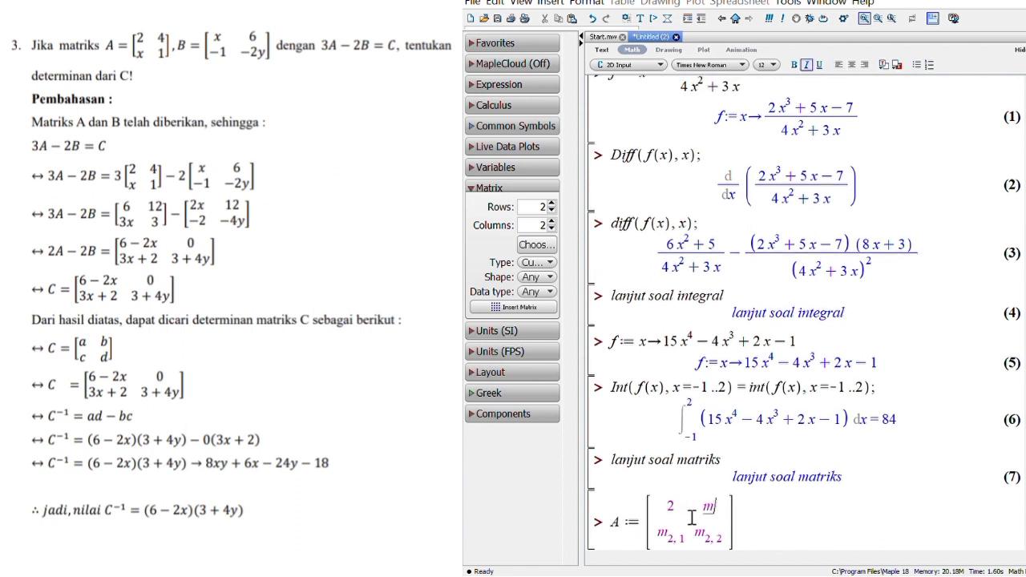
text(4)
Step: Fill the second row of matrix A with x and 1, and execute the assignment
key(Tab)
key(BackSpace)
key(BackSpace)
key(BackSpace)
key(BackSpace)
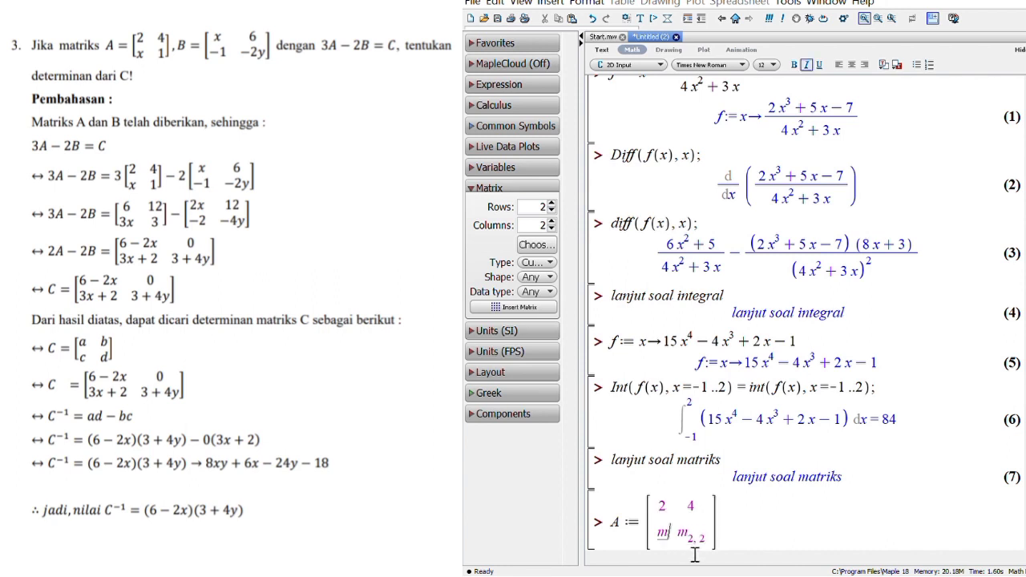
text(x)
key(Tab)
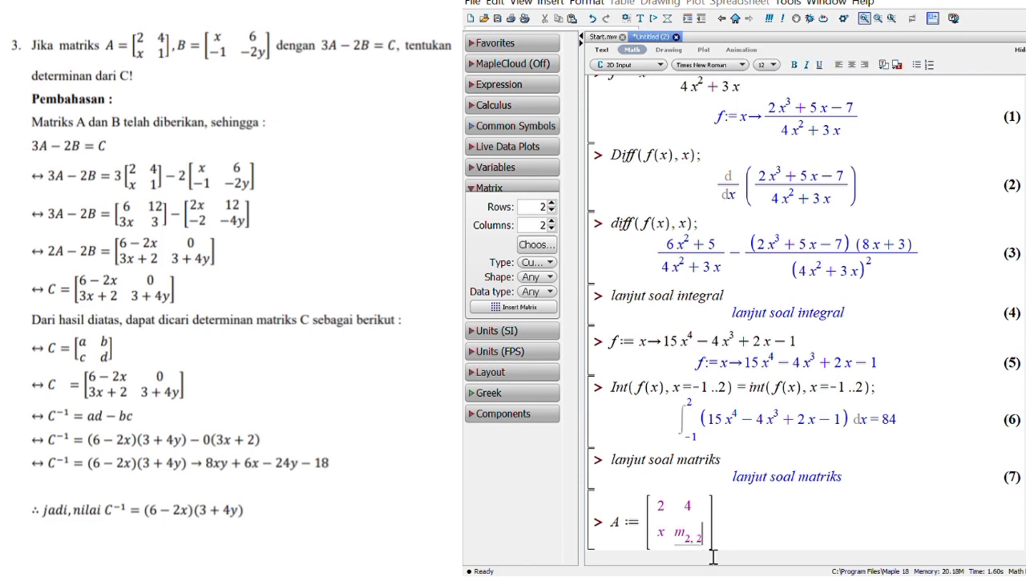
key(BackSpace)
key(BackSpace)
text(1)
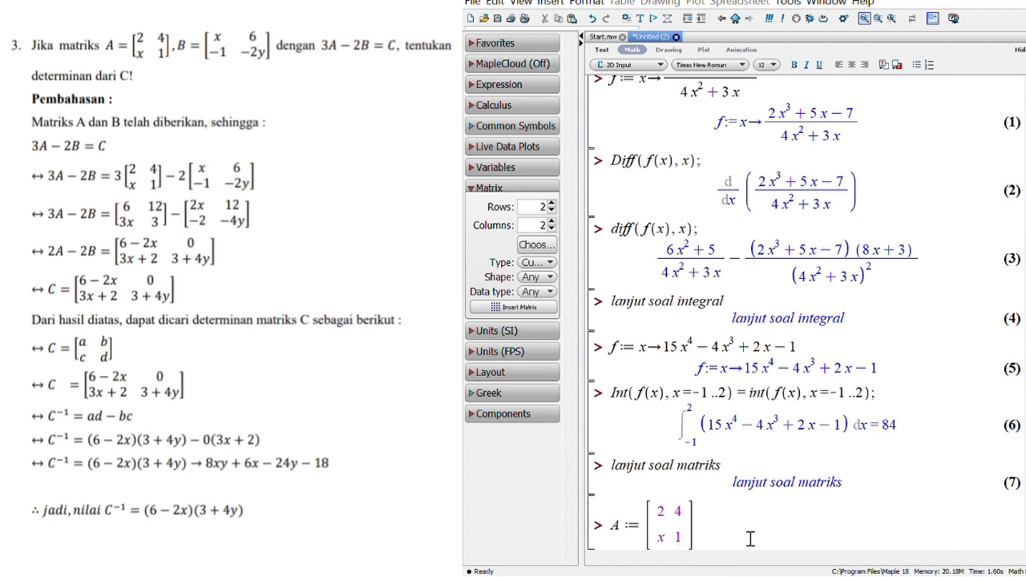
click(710, 545)
key(Return)
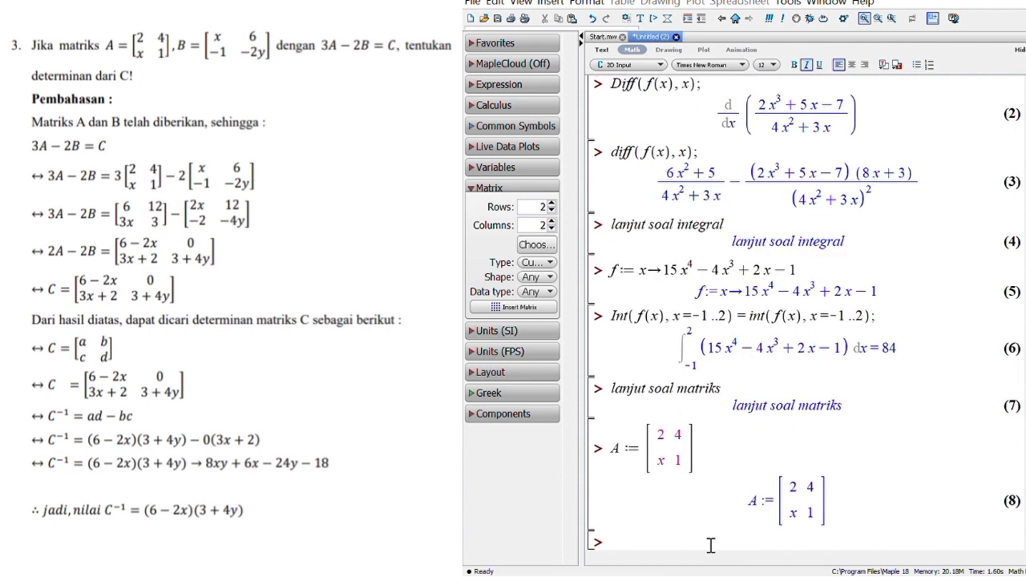
Step: Assign a new 2×2 matrix template to B with B := and fill its first column with x and -1
text(B:=)
click(519, 307)
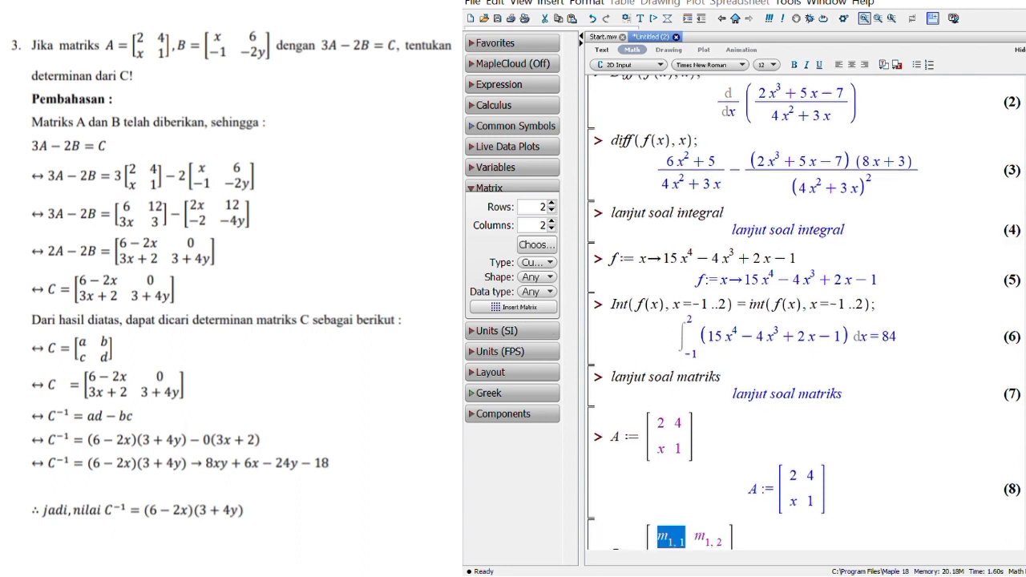
scroll(801, 312, down, 1)
text(x)
key(Down)
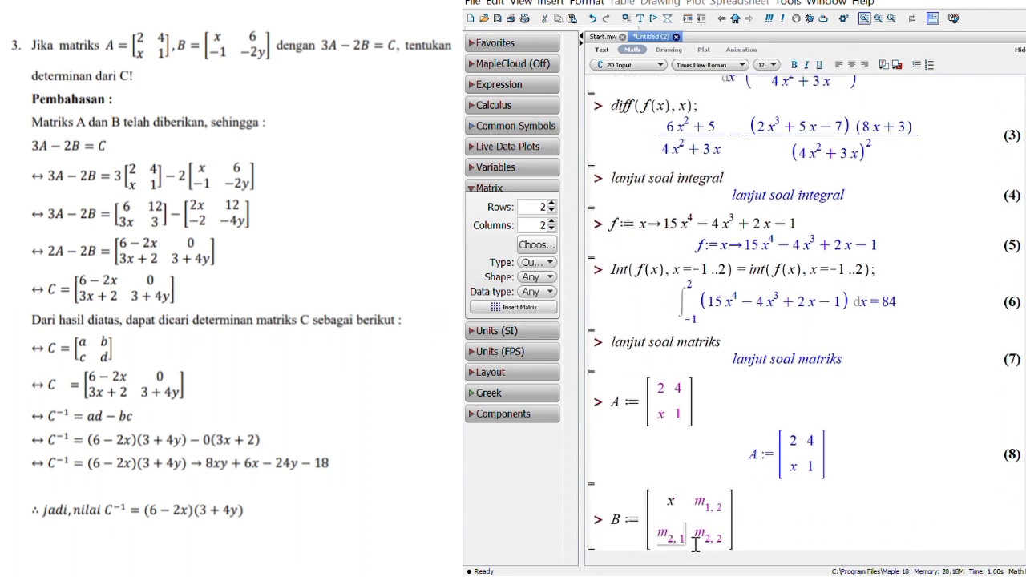
text(-1)
Step: Fill the second column of matrix B with 6 and -2y, and execute the assignment
click(703, 512)
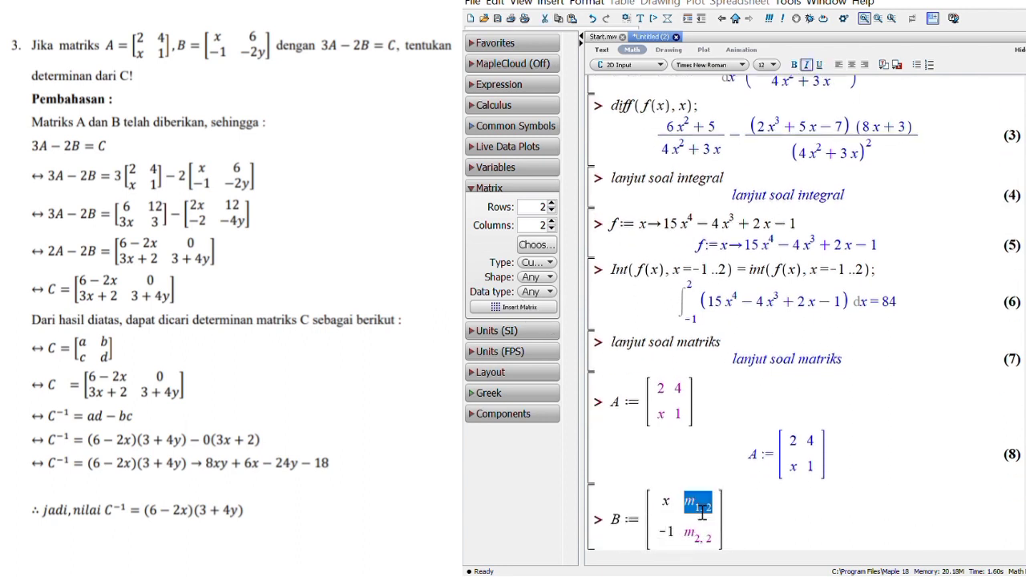
text(6)
click(696, 544)
text(-2y)
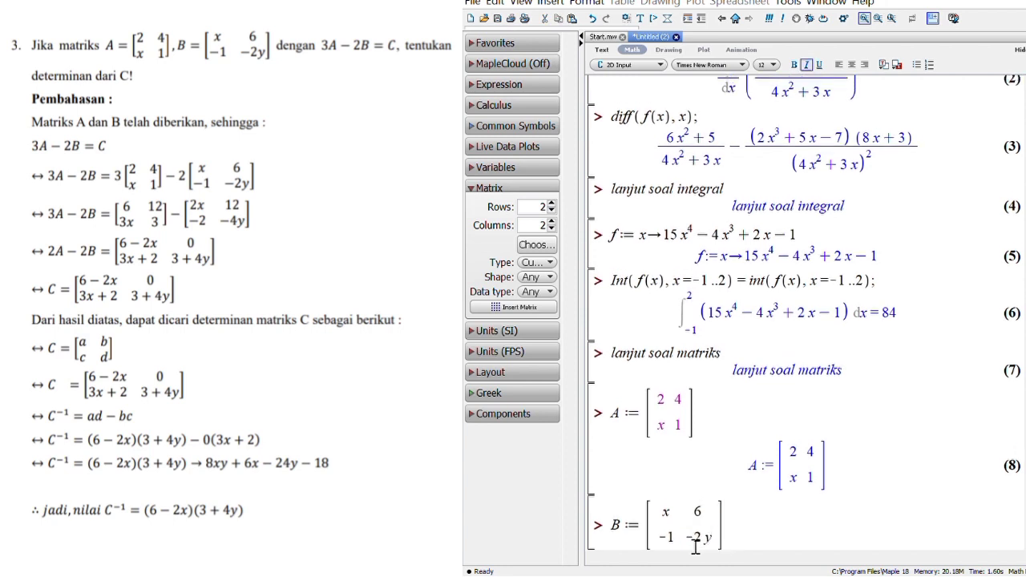
key(Return)
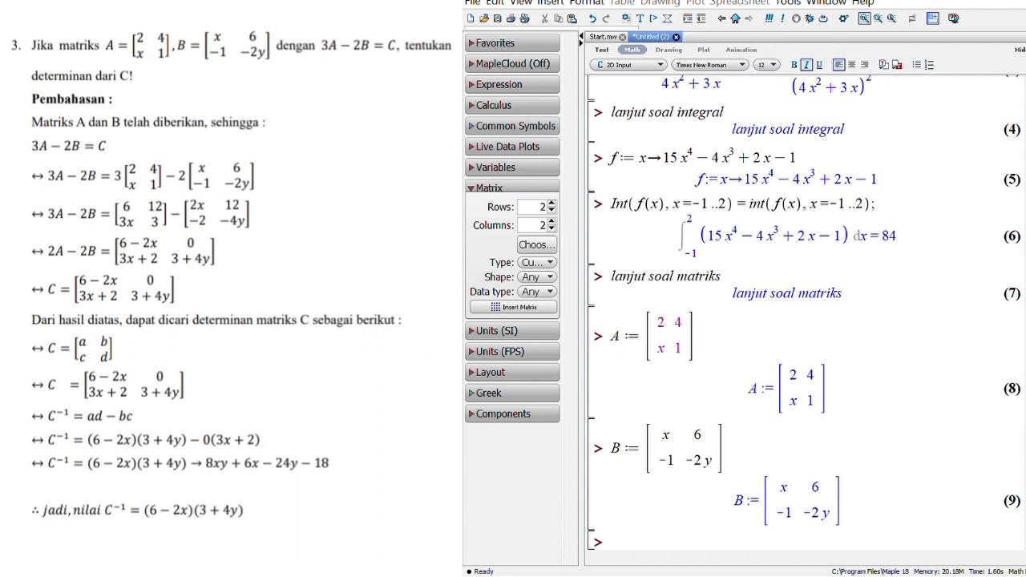
Step: Enter and execute evalm(3. A - 2 B); to compute the matrix combination
text(evalm)
text((3*A)
text(-2 B)
text();)
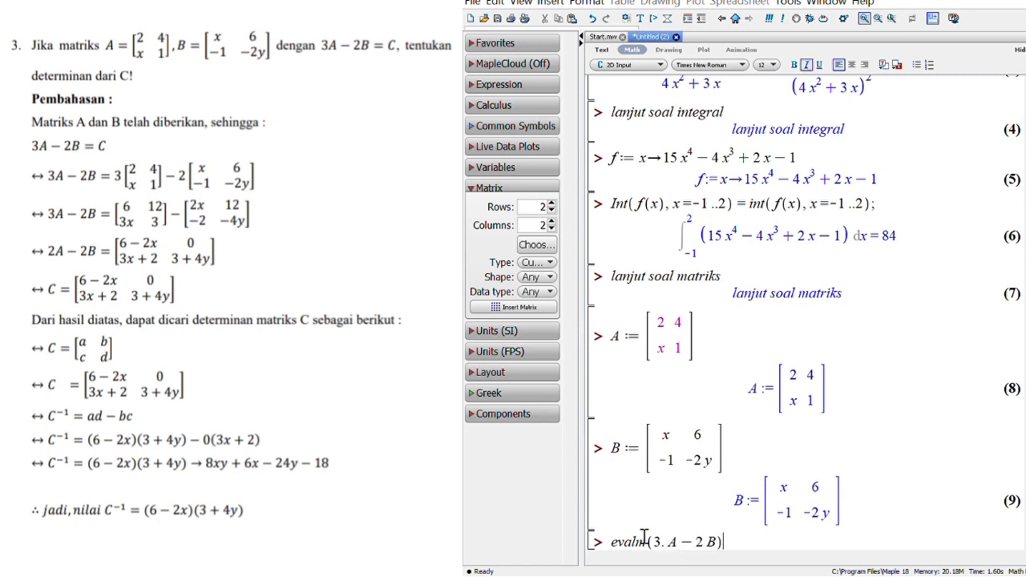
key(Return)
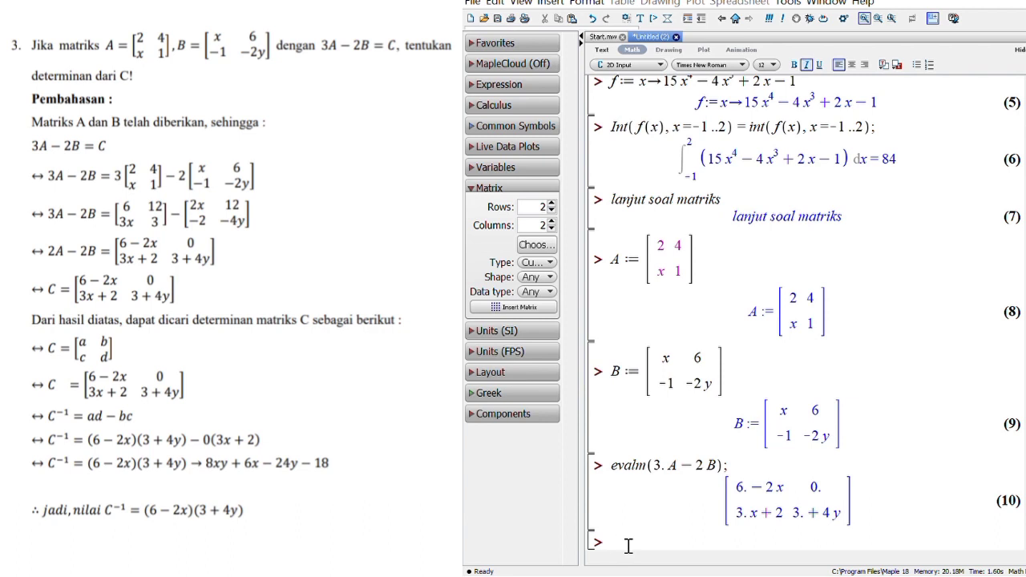
Step: Load the linear algebra package by executing with(linalg);
text(with(linalg);)
key(Return)
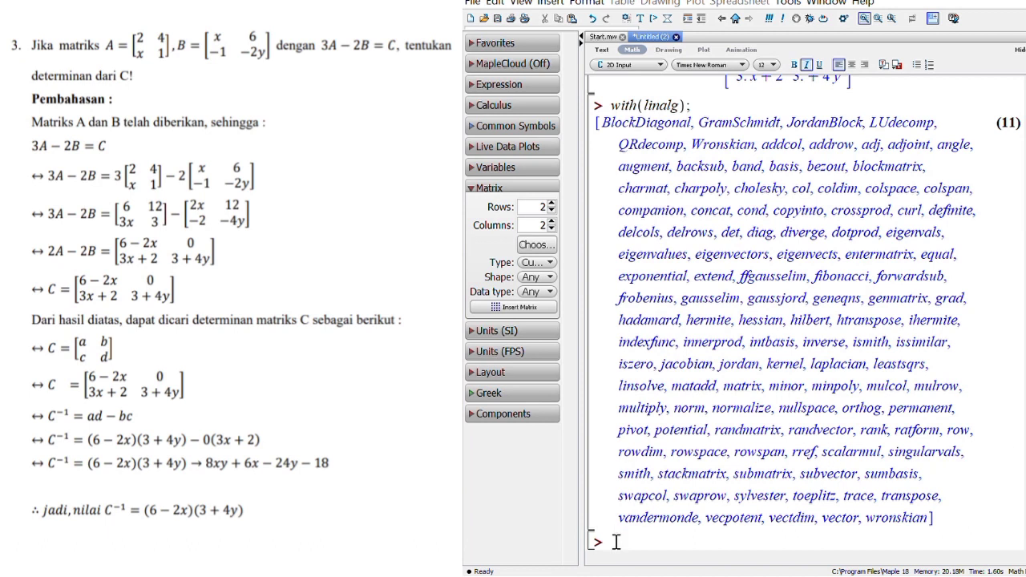
Step: Start the assignment C := at the new prompt, and correct the earlier combination command to evalm(3 A - 2 B); and re-execute it
text(C:=)
scroll(804, 312, up, 2)
scroll(853, 343, up, 8)
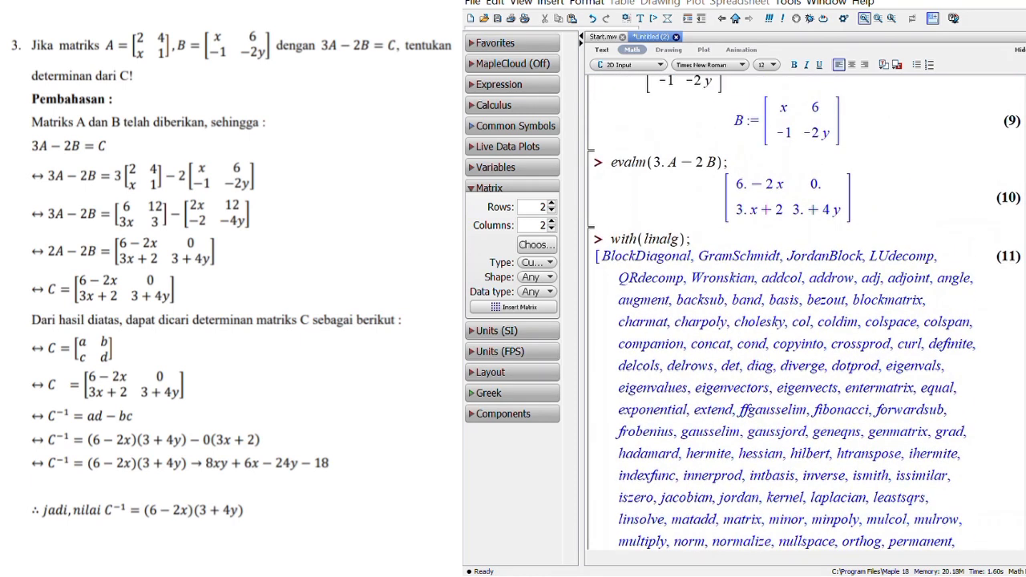
scroll(853, 345, up, 4)
scroll(842, 349, down, 5)
click(675, 288)
key(BackSpace)
click(741, 286)
key(Return)
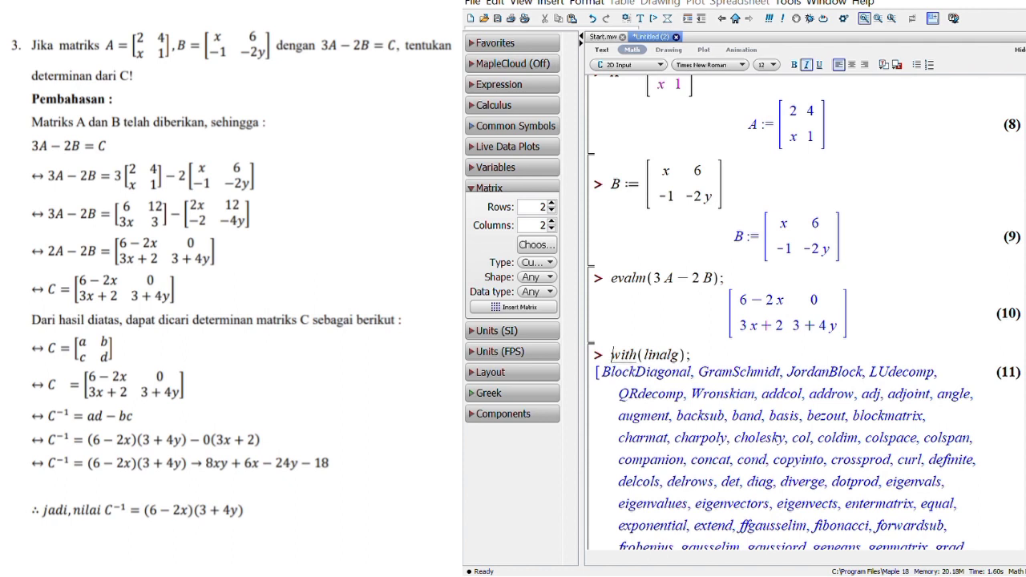
Step: Insert a 2×2 matrix template after C := and fill its first row with 6-2x and 0
scroll(804, 311, down, 9)
click(671, 546)
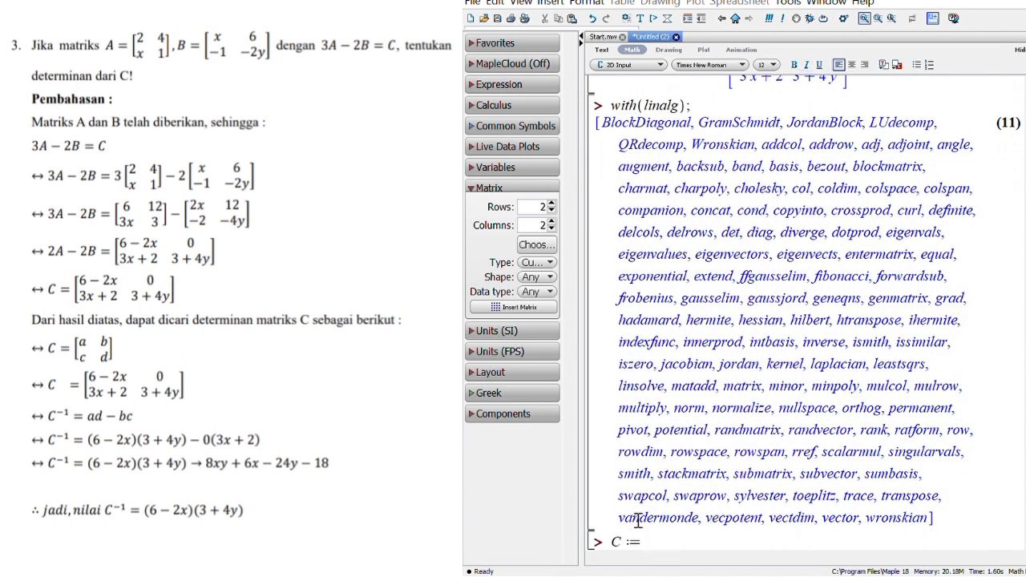
click(520, 307)
text(6-2x)
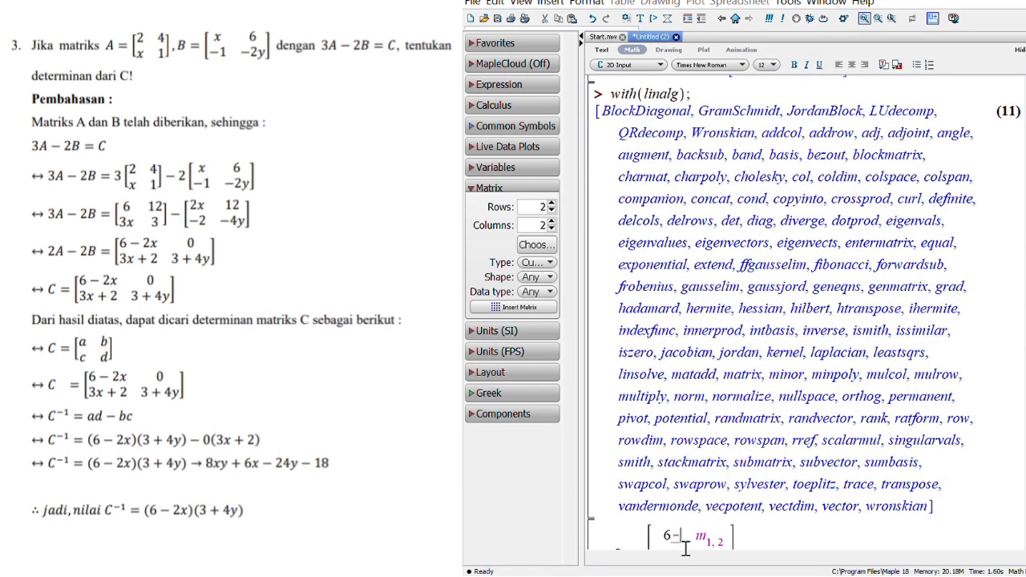
scroll(804, 313, up, 3)
scroll(800, 519, down, 3)
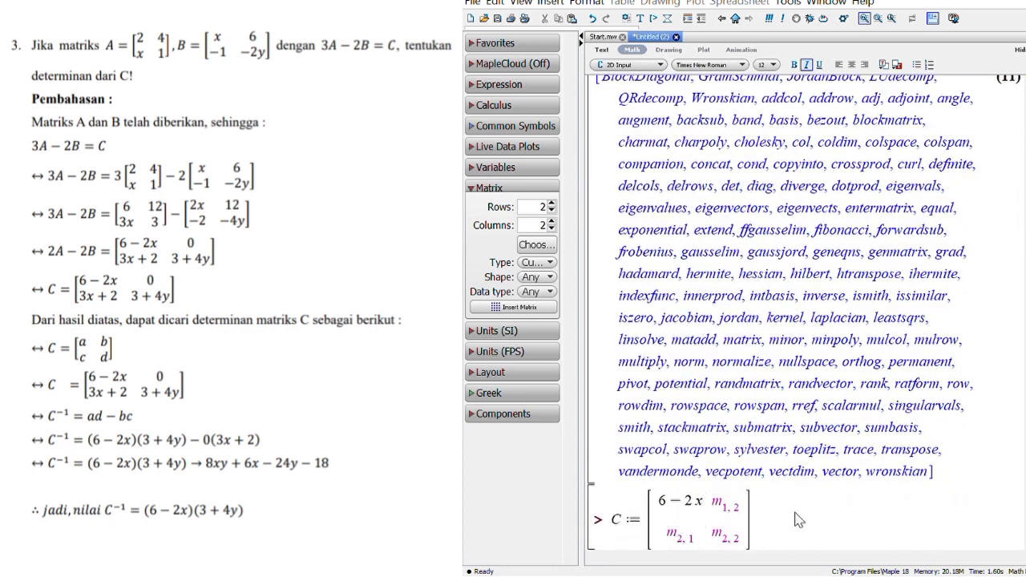
click(735, 513)
text(0)
Step: Fill the second row of matrix C with 3x+2 and 3x+4y, and execute the assignment
scroll(840, 518, up, 3)
scroll(826, 521, down, 3)
click(692, 544)
click(680, 536)
text(3x+2)
scroll(804, 321, up, 3)
scroll(804, 320, down, 3)
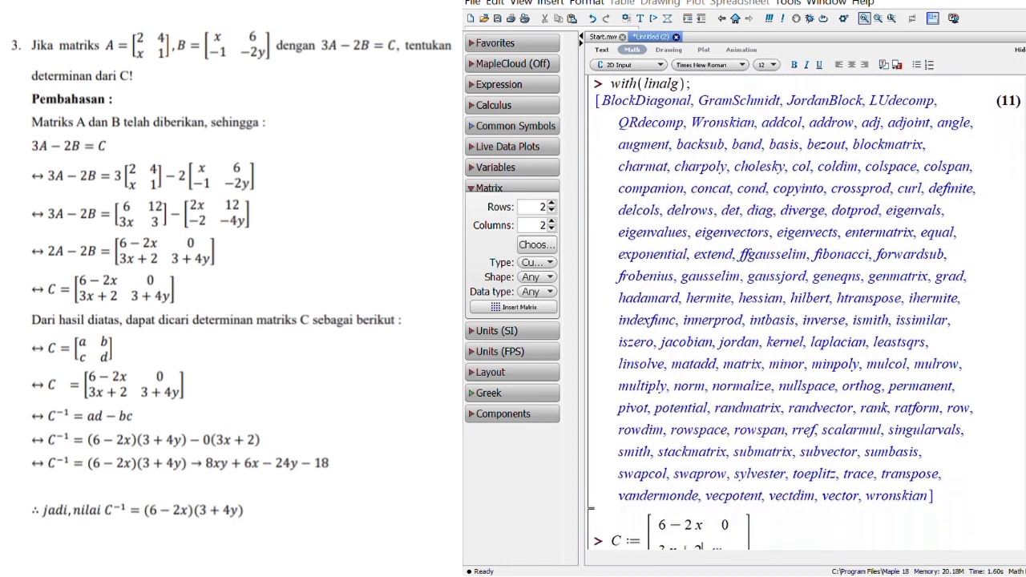
click(725, 541)
text(3 x + 4 y)
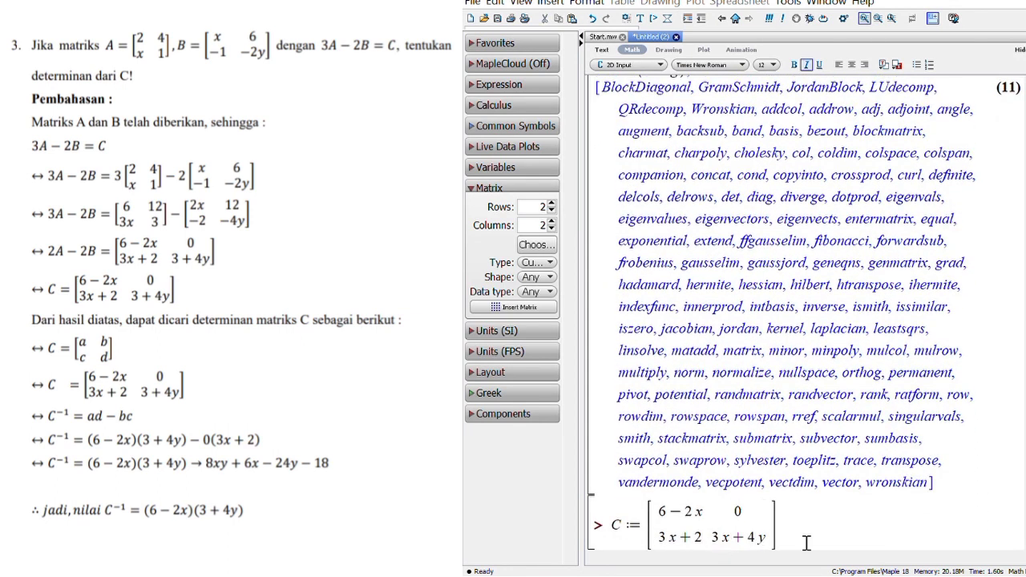
key(Return)
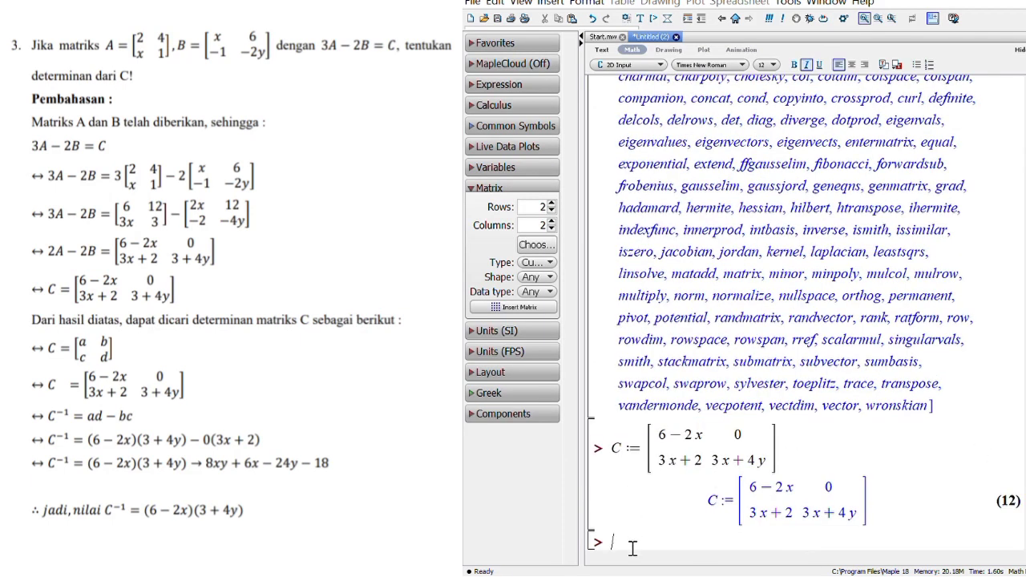
Step: Compute the determinant of matrix C by executing det(C);
text(det(C);)
key(Return)
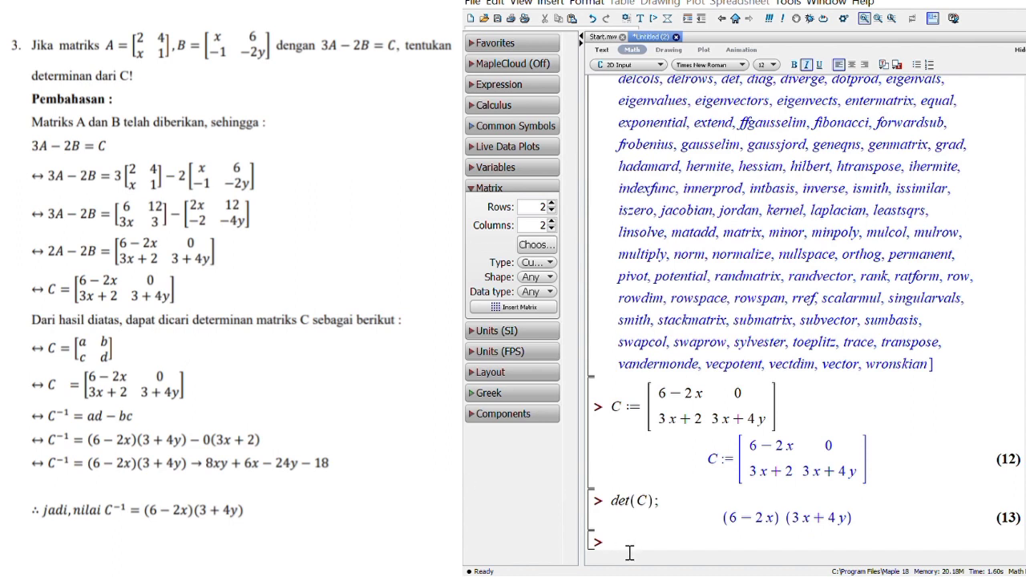
Step: Add and execute the separator line "Lanjut soal logaritma" for the logarithm problem
text(Lanjut soal )
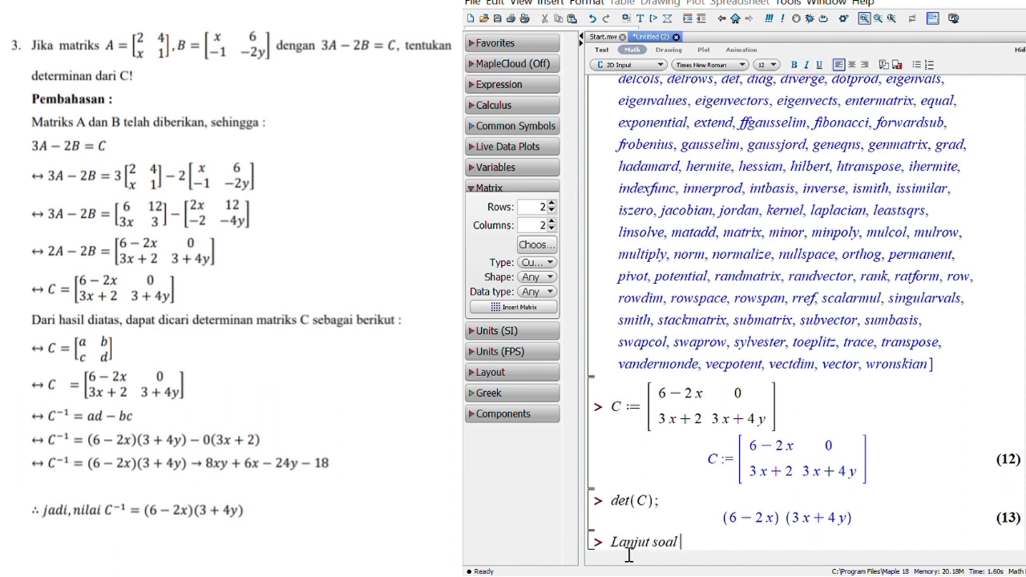
text(logaritma)
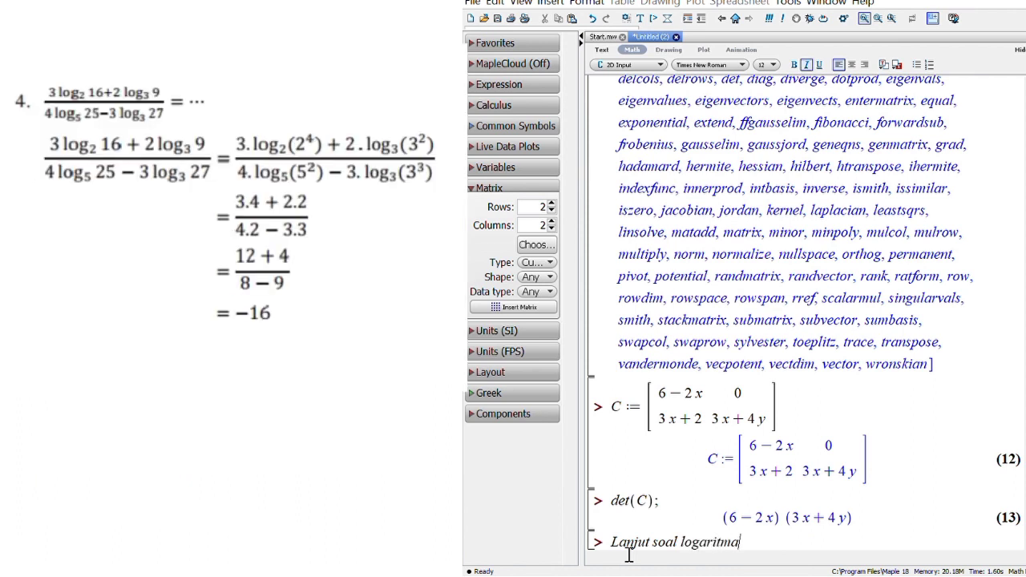
key(Return)
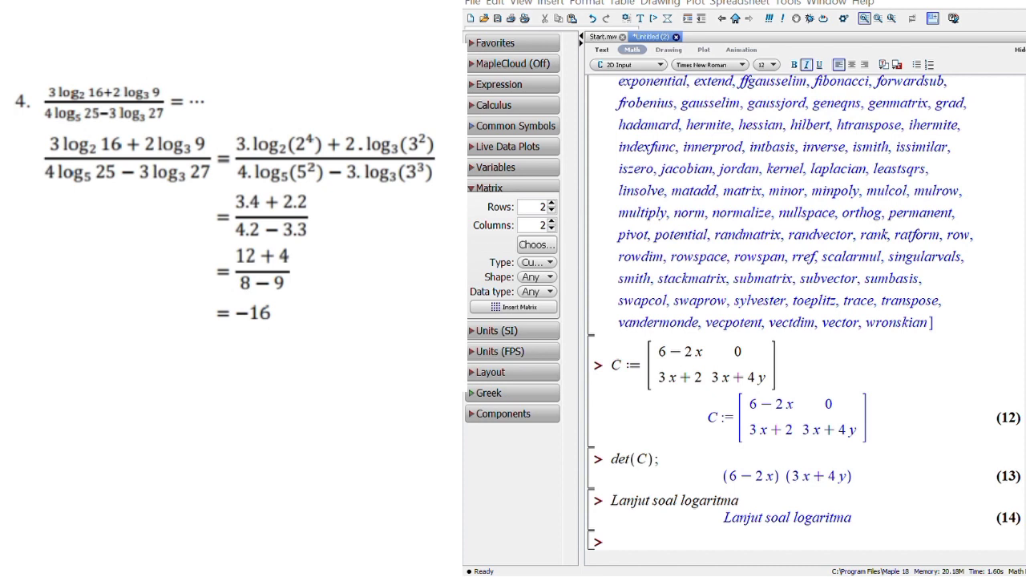
Step: Swap the matrix templates for the expression templates and insert an a/b fraction at the new prompt
click(473, 191)
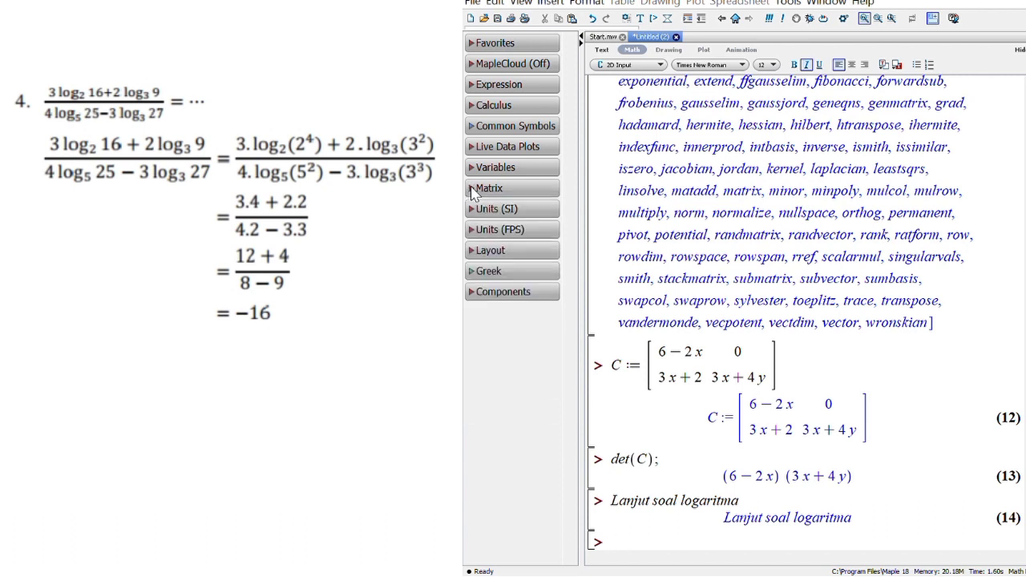
click(520, 87)
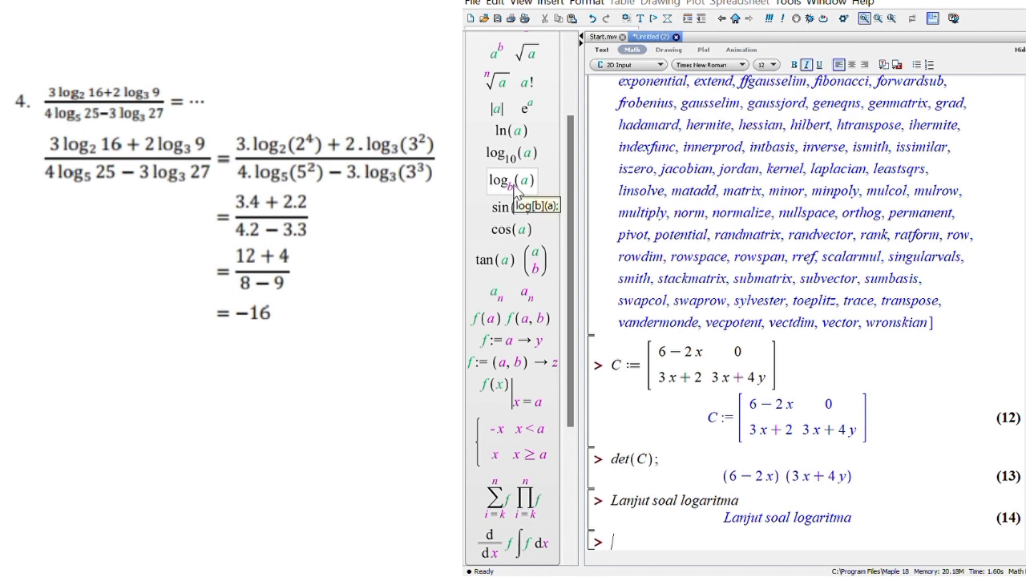
drag(572, 229, 572, 178)
click(526, 106)
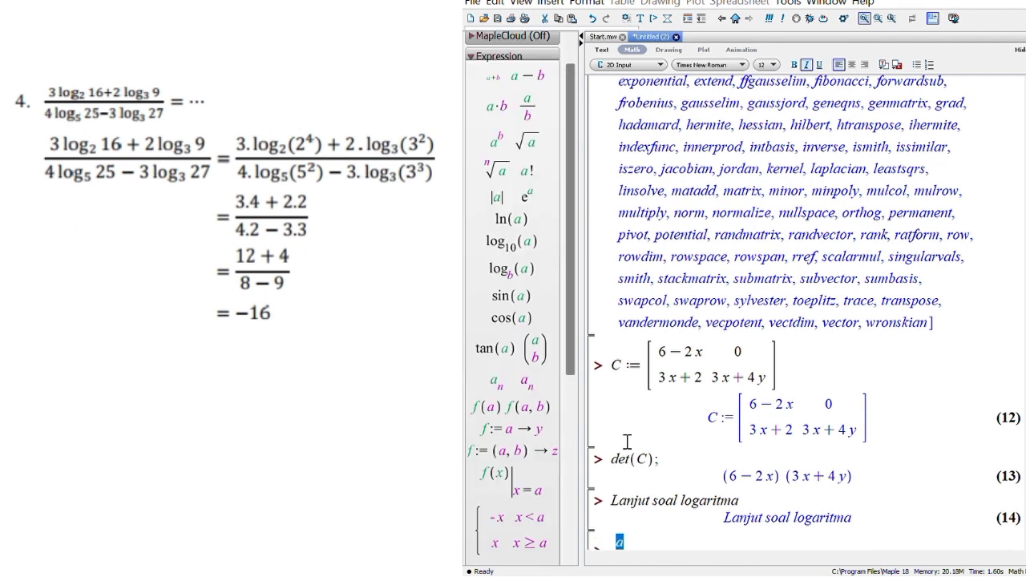
Step: Enter 3 log base 2 of 16 as the first term of the fraction's numerator
text(3)
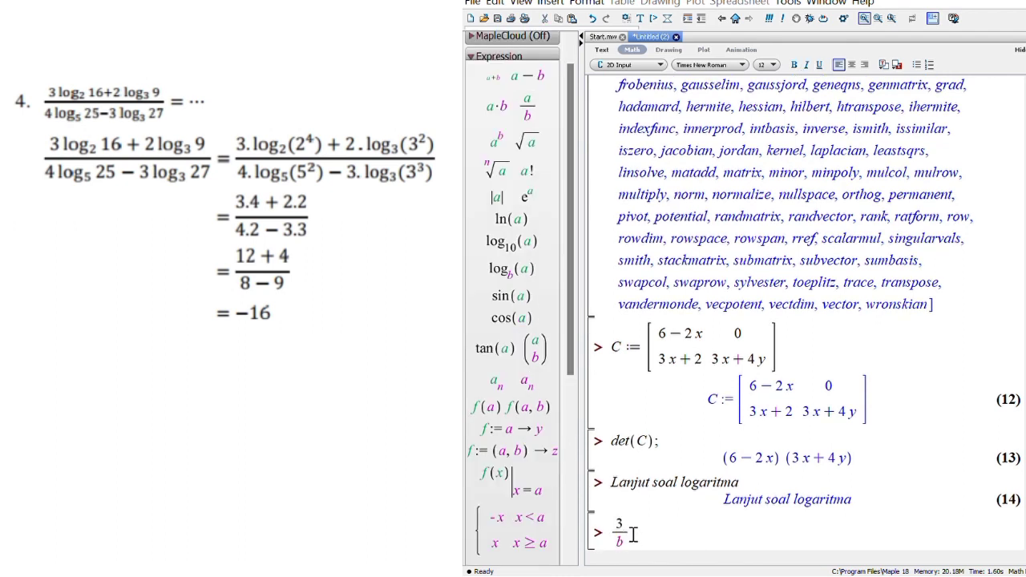
click(510, 269)
text(2)
key(Tab)
text(16)
key(Right)
Step: Complete the numerator by adding 2 log base 3 of 9
text(+2)
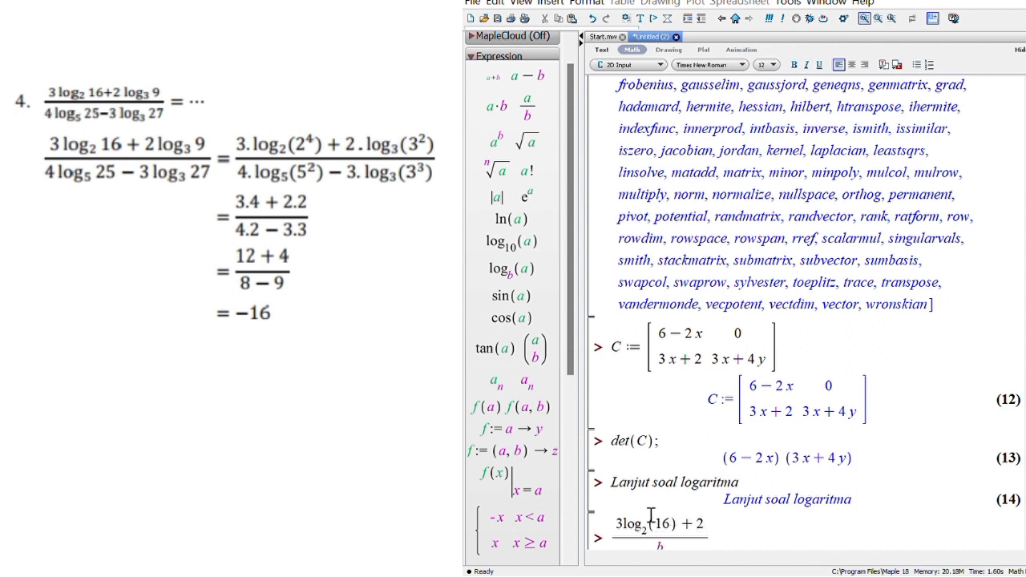
click(510, 268)
text(3)
key(Tab)
text(9)
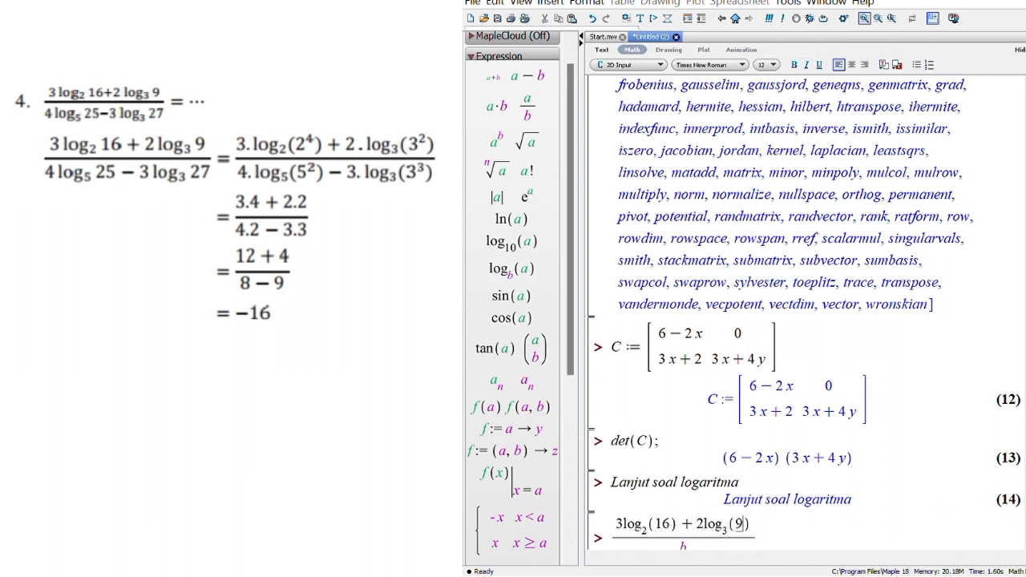
Step: Enter 4 log base 5 of 25 as the first term of the fraction's denominator
click(683, 541)
text(4)
click(510, 268)
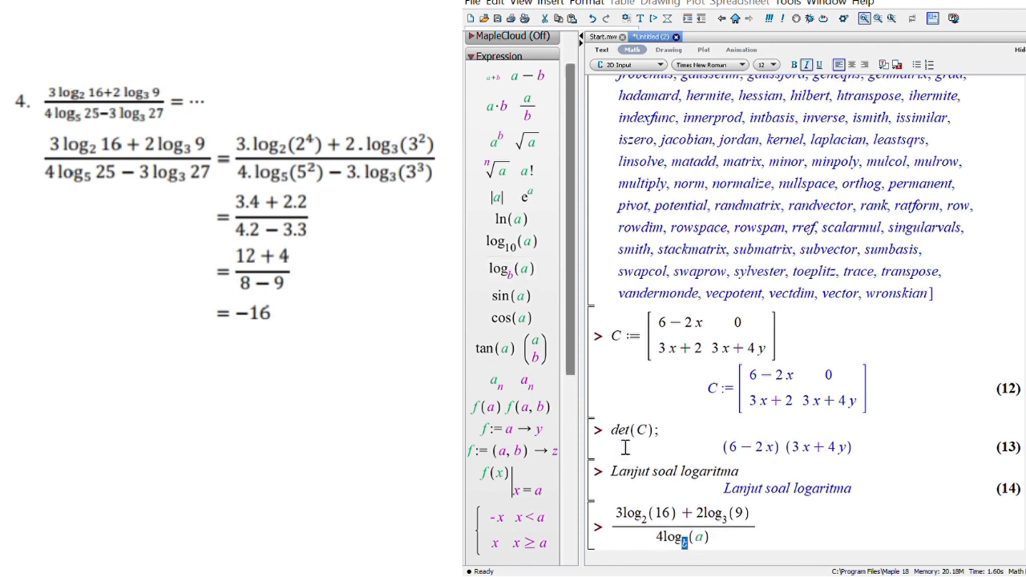
text(5)
key(Tab)
text(25)
key(Right)
Step: Subtract 3 log base 3 of 27 in the denominator, execute the fraction, and collapse the expression templates
text(-3)
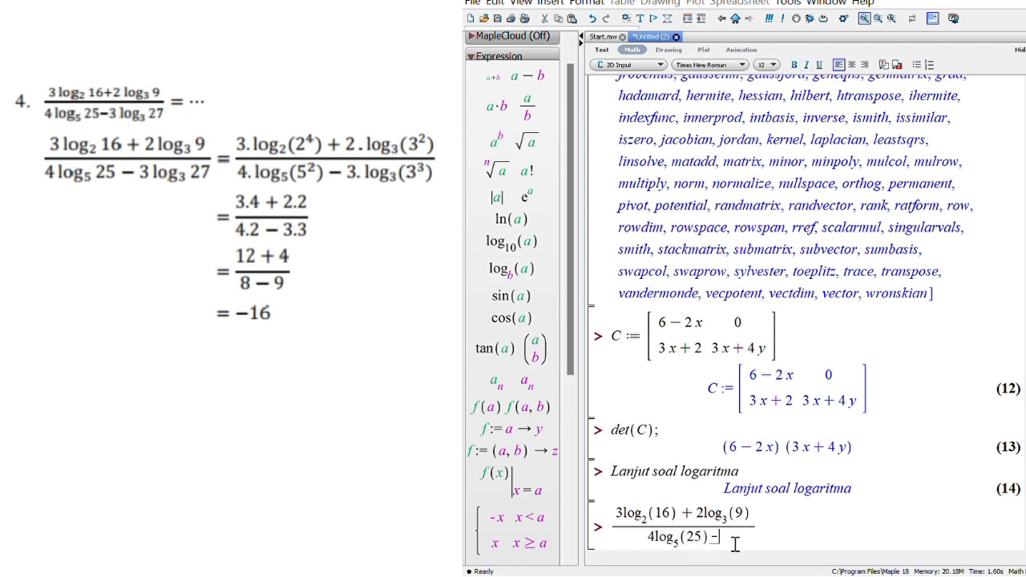
click(511, 268)
text(3log3()
key(Tab)
text(27)
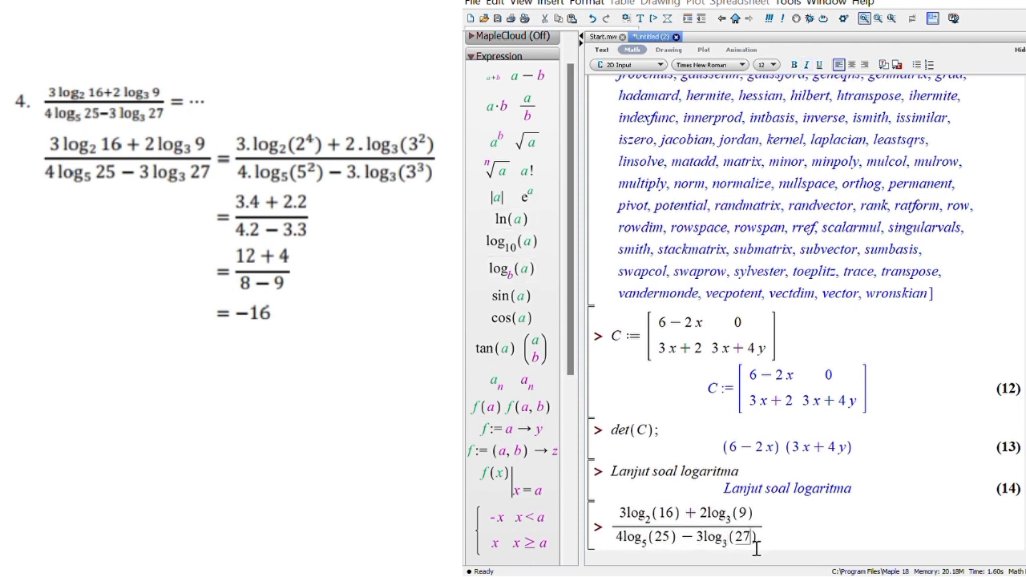
key(Right)
key(Return)
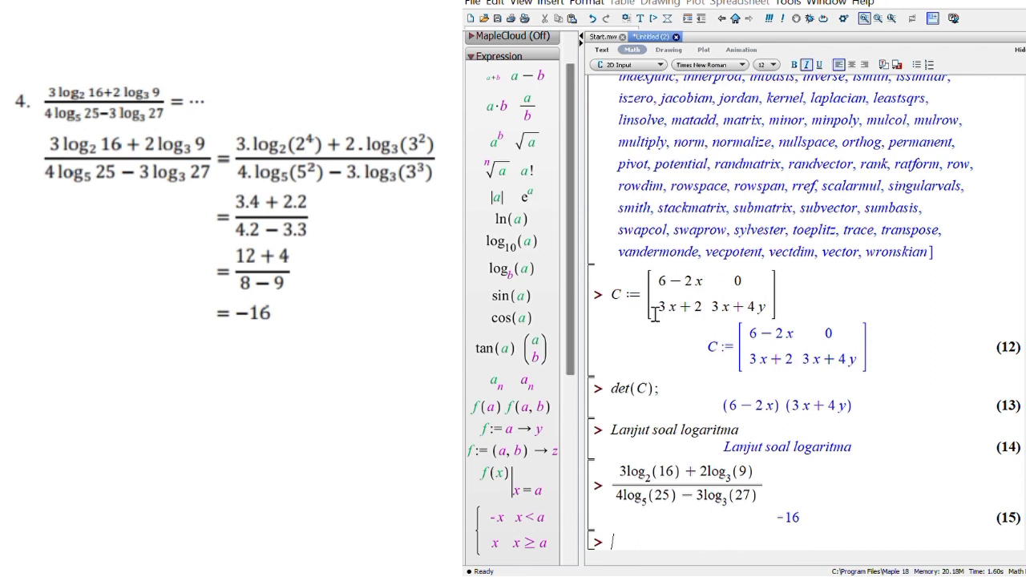
click(472, 61)
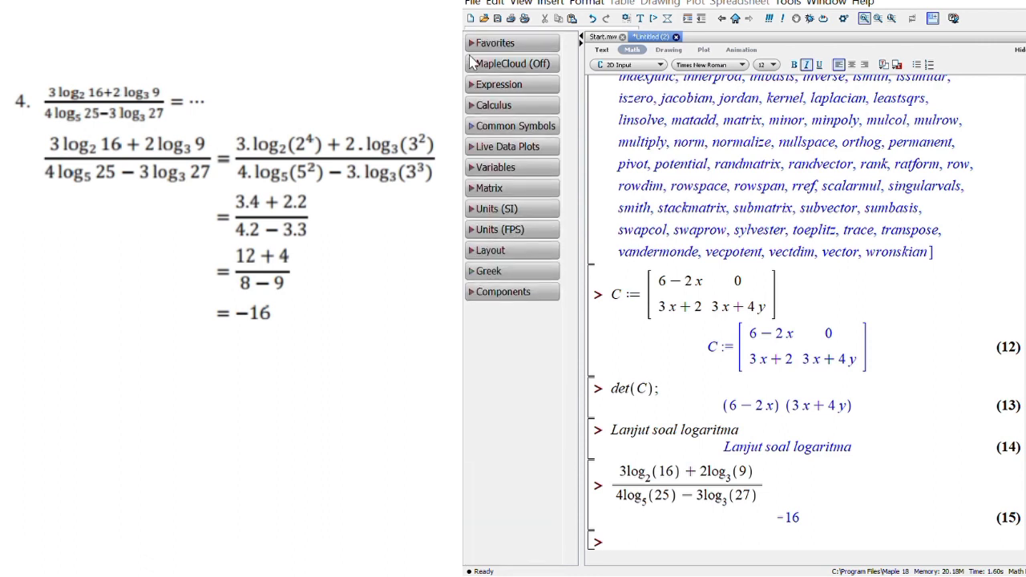